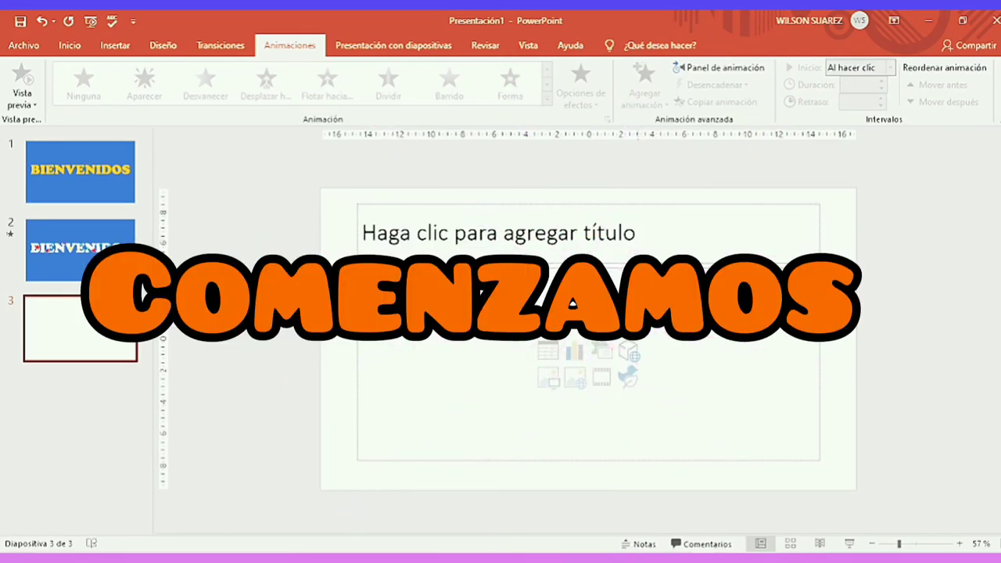
# Delete the empty content placeholder from slide 3.
pyautogui.click(637, 268)
pyautogui.press('Delete')
# Delete the title placeholder and draw a rectangle covering the entire slide.
pyautogui.click(637, 267)
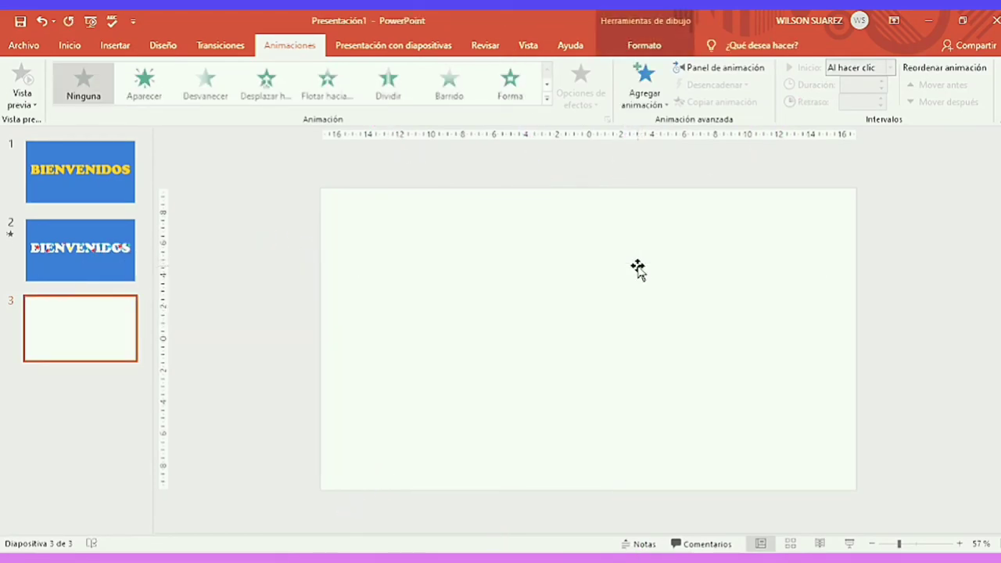
pyautogui.press('Delete')
pyautogui.click(117, 45)
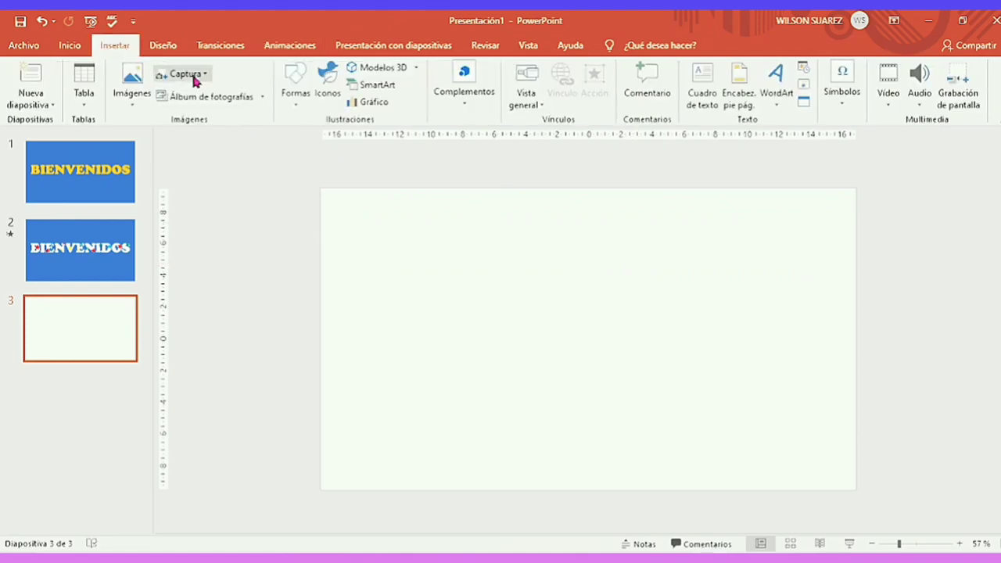
pyautogui.click(290, 108)
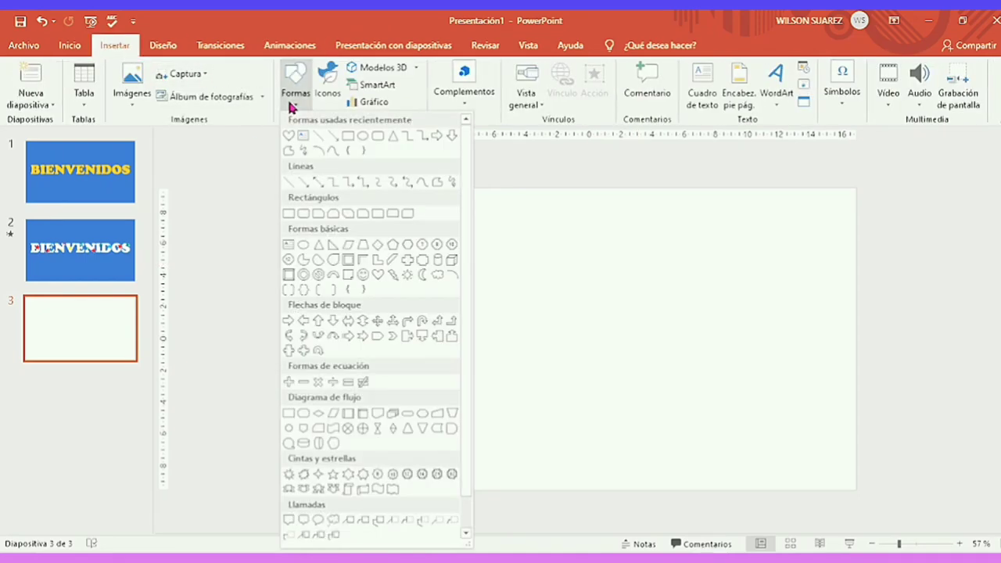
pyautogui.click(350, 138)
pyautogui.moveTo(321, 188); pyautogui.dragTo(854, 486)
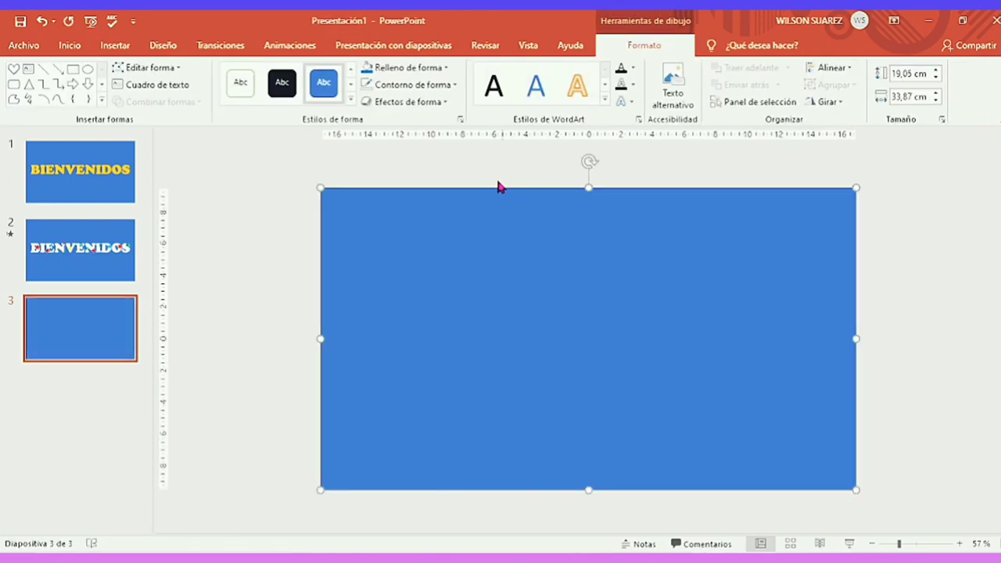
# Give the rectangle no outline and a cyan fill.
pyautogui.click(449, 86)
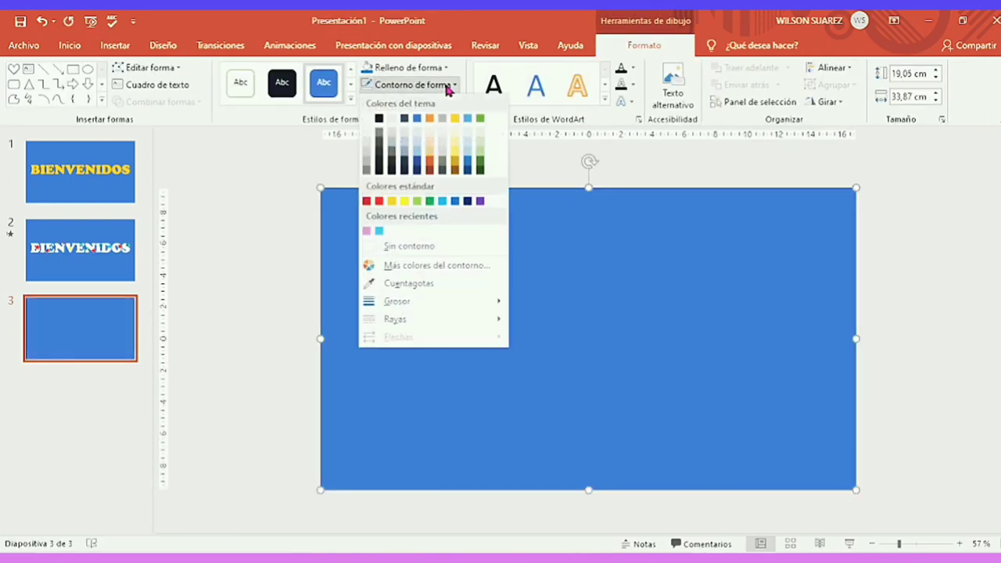
pyautogui.click(414, 247)
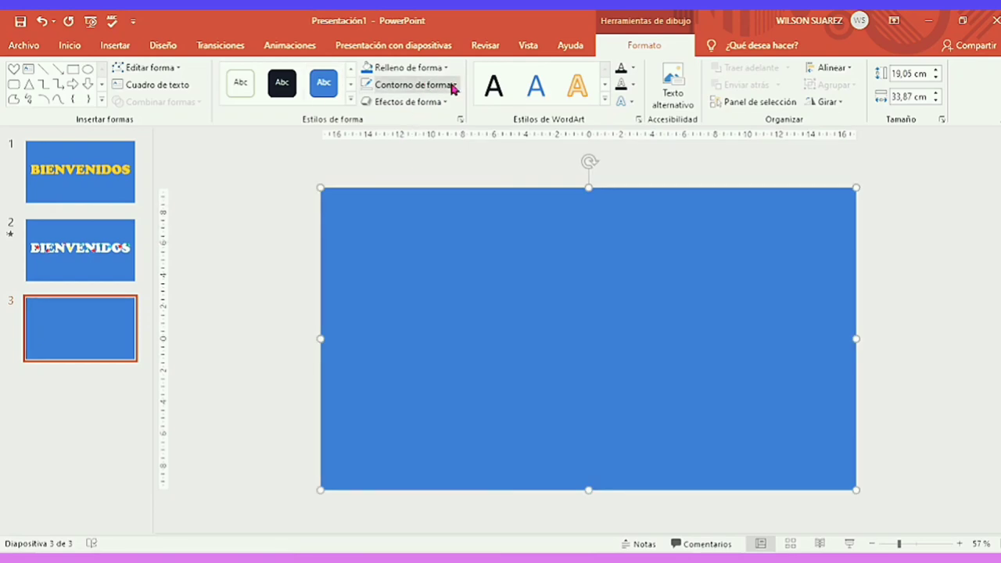
pyautogui.click(444, 68)
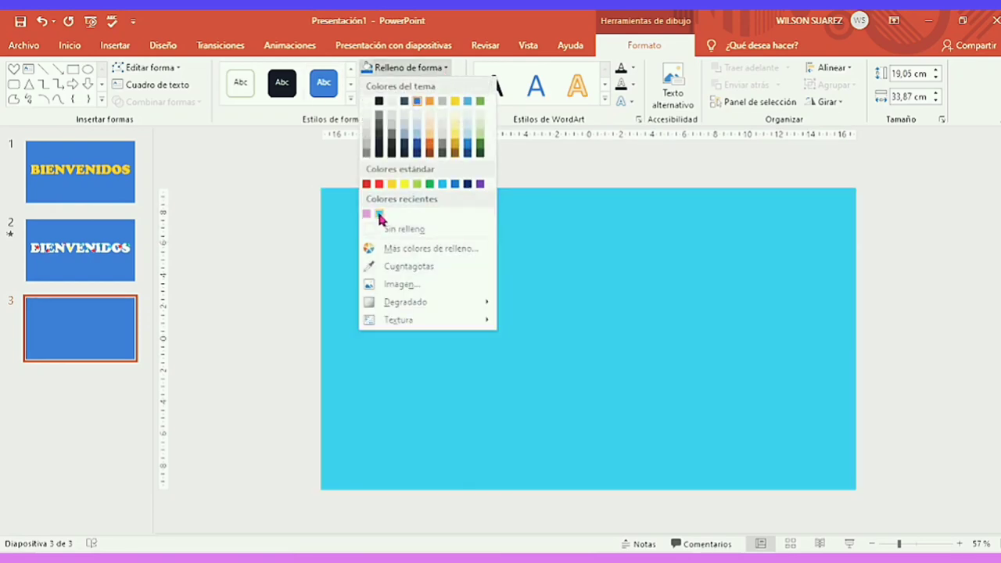
pyautogui.click(378, 213)
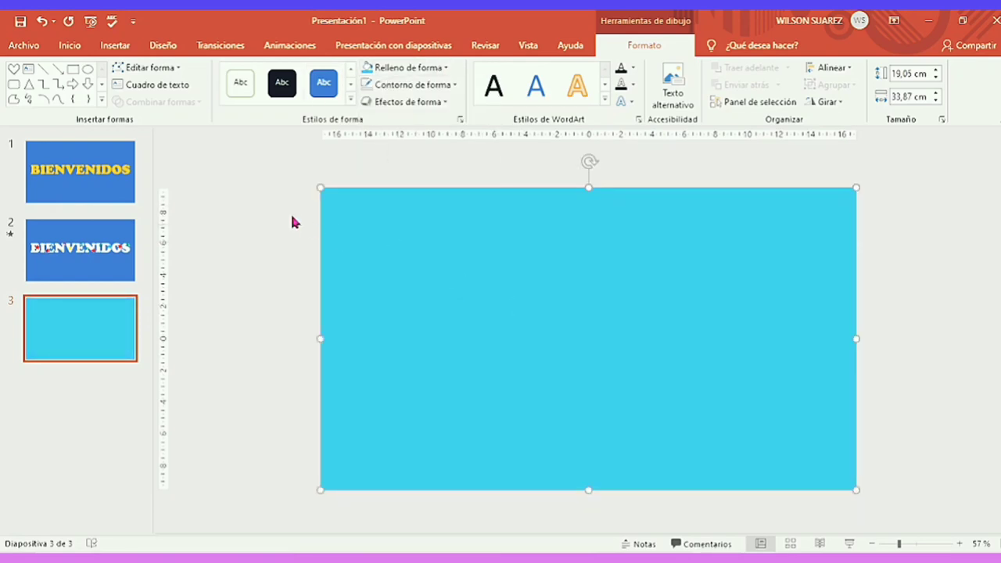
pyautogui.click(31, 73)
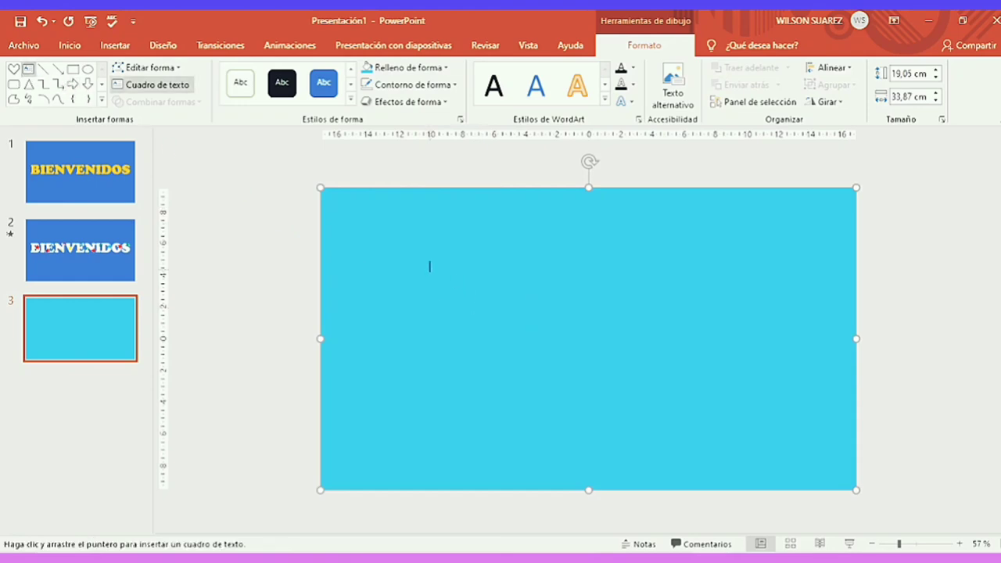
# Draw a text box across the middle of the slide and type 'love'.
pyautogui.moveTo(429, 266); pyautogui.dragTo(788, 383)
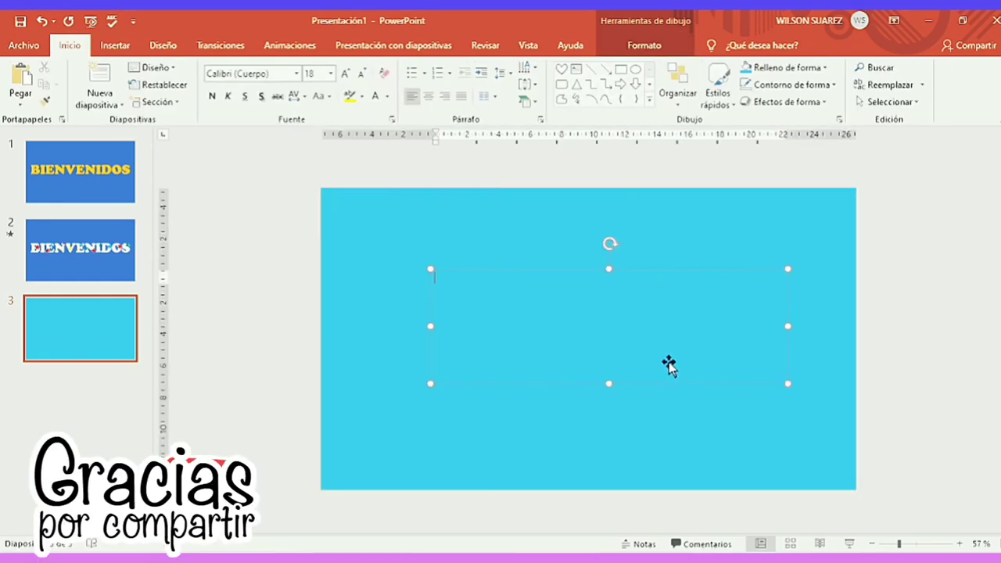
pyautogui.press('capslock')
pyautogui.write('lo')
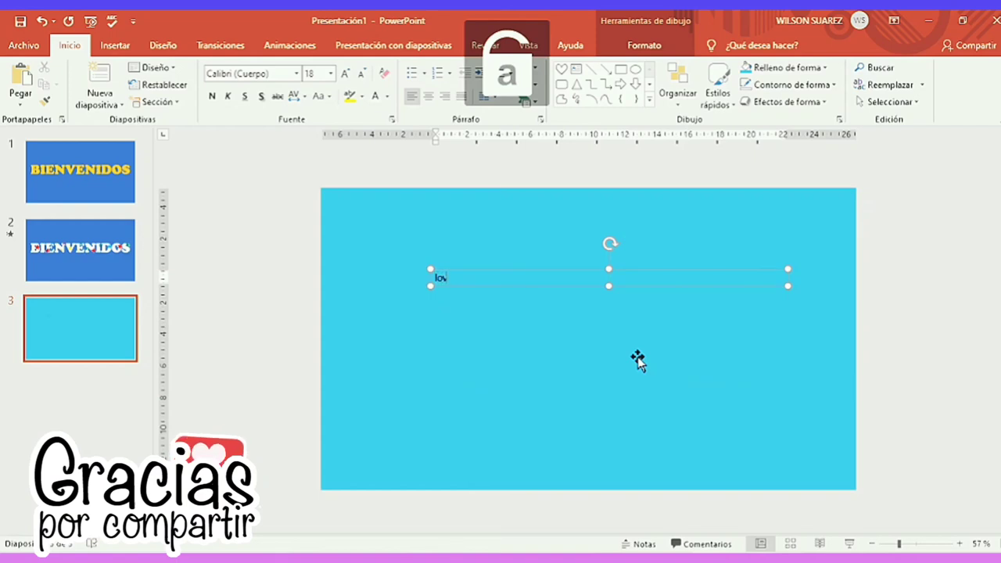
pyautogui.write('ve')
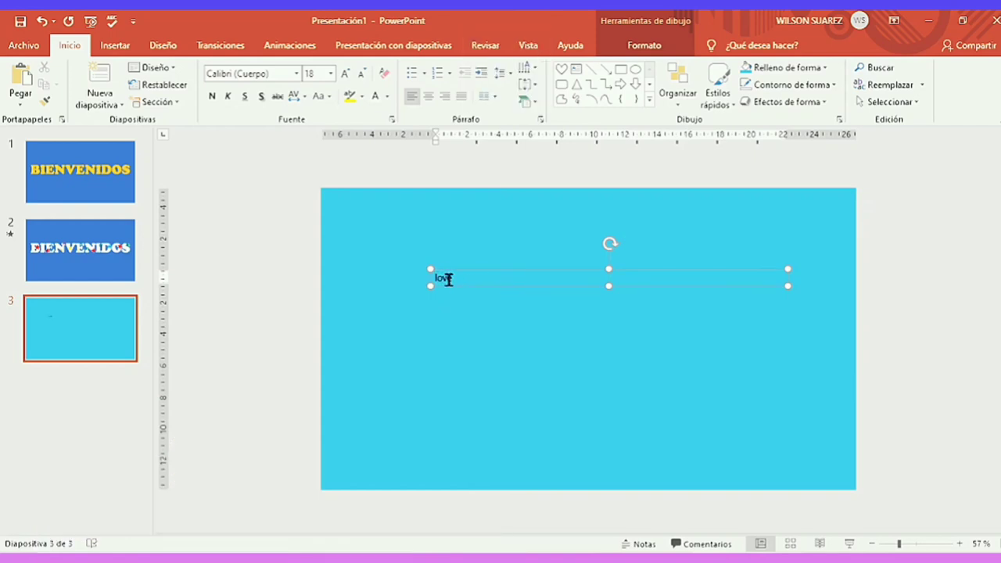
# Enlarge the word 'love' to font size 199.
pyautogui.doubleClick(446, 279)
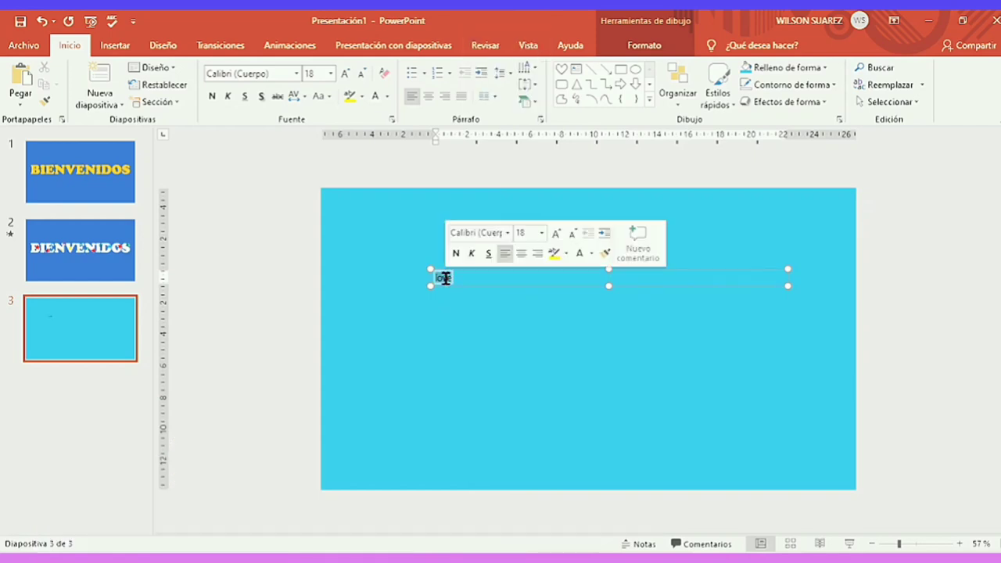
pyautogui.click(556, 235)
pyautogui.click(556, 235)
pyautogui.click(556, 235)
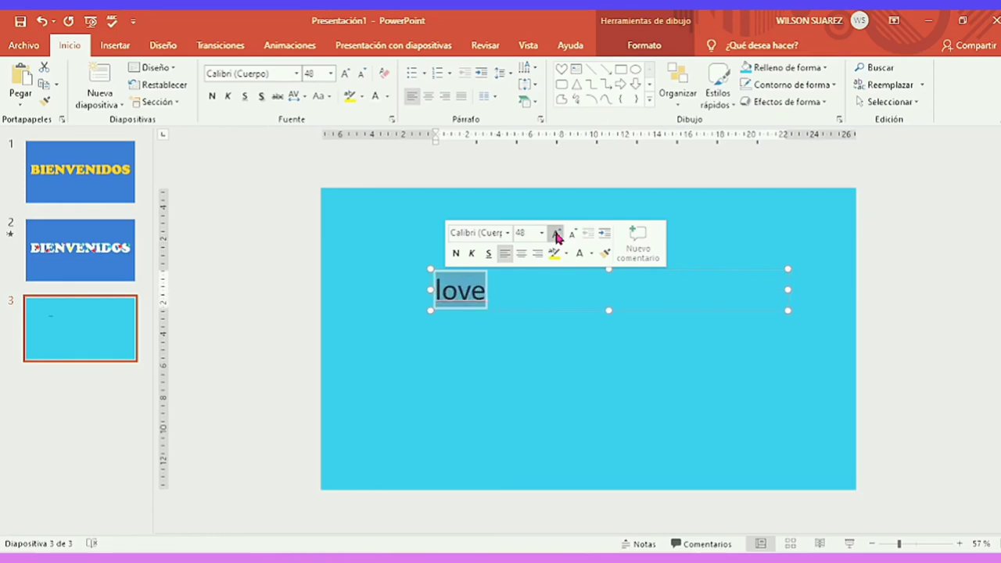
pyautogui.click(556, 234)
pyautogui.click(556, 235)
pyautogui.click(556, 235)
pyautogui.click(556, 235)
pyautogui.click(556, 235)
pyautogui.click(556, 235)
pyautogui.click(556, 235)
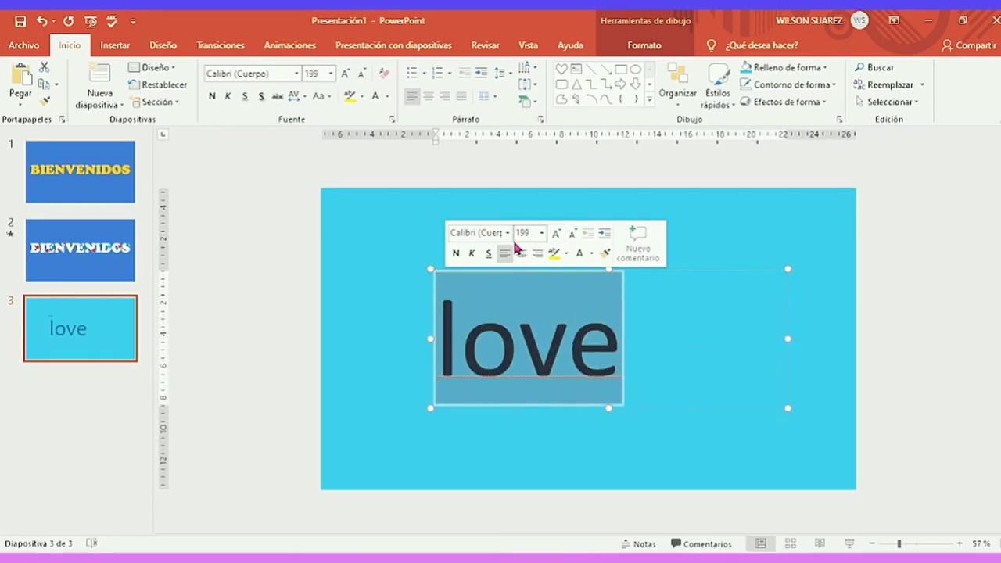
# Set 'love' to Cooper Black at size 287 and centre the text box.
pyautogui.click(507, 235)
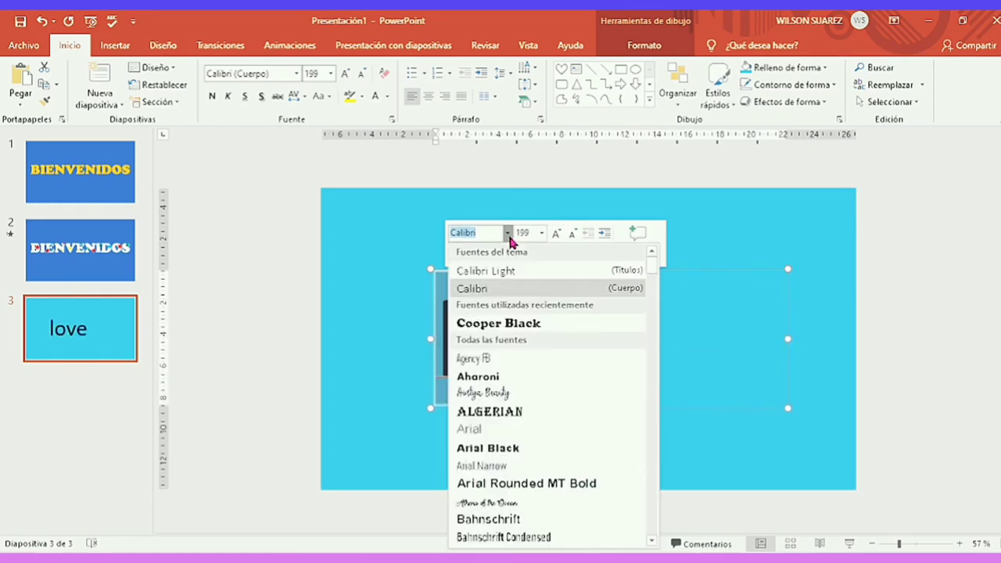
pyautogui.click(515, 323)
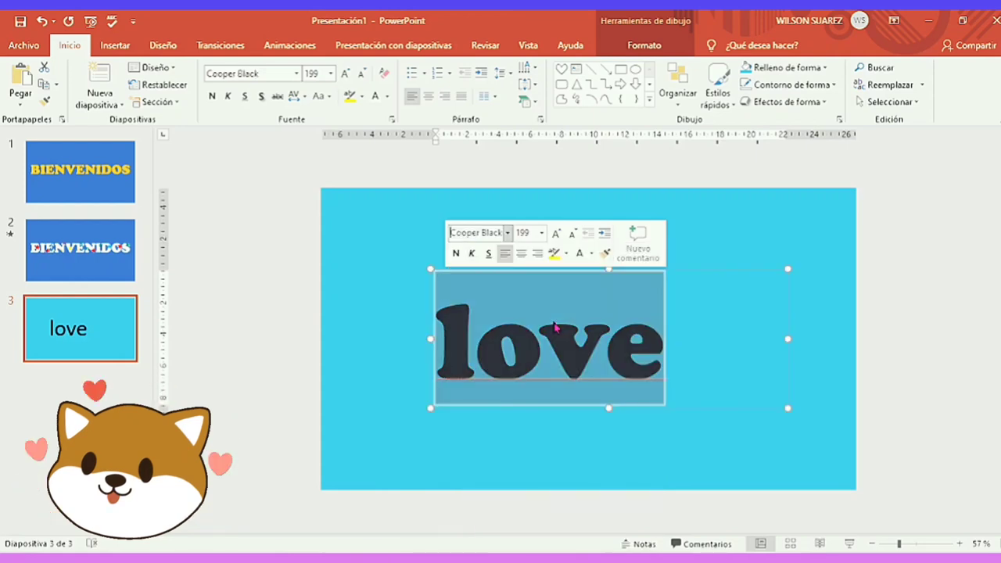
pyautogui.click(557, 235)
pyautogui.click(556, 235)
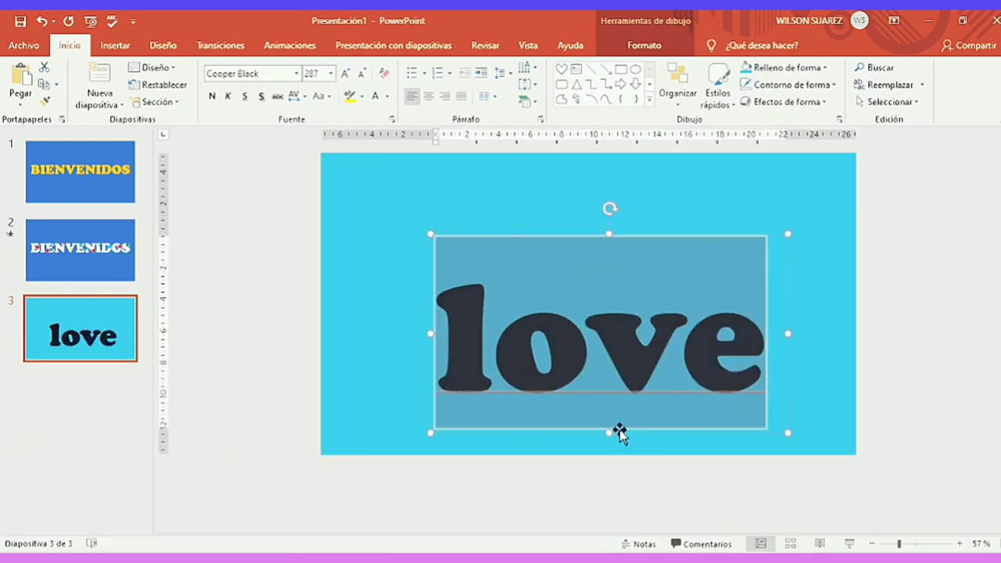
pyautogui.moveTo(618, 431); pyautogui.dragTo(607, 365)
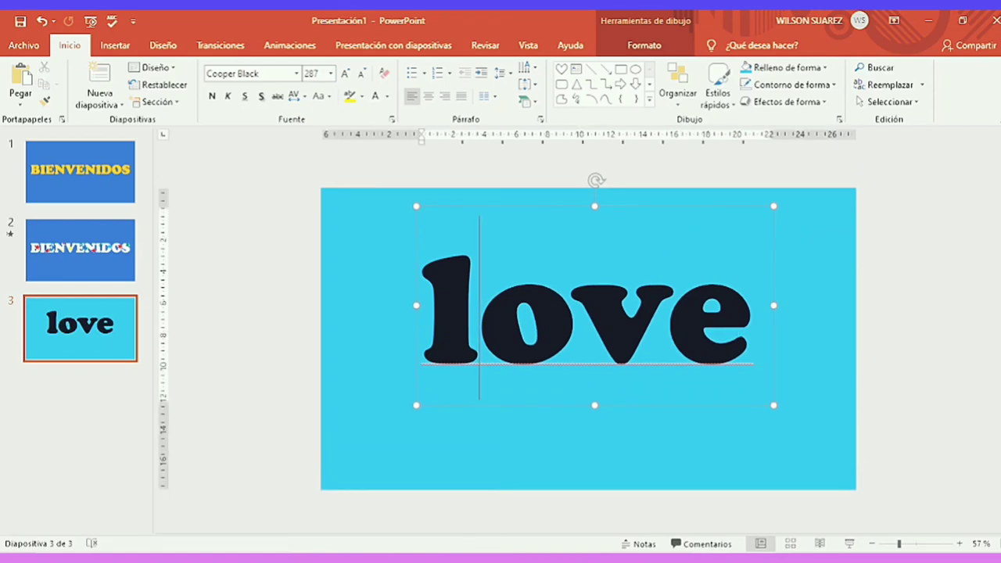
# Capitalise the word to 'Love' and widen its text box.
pyautogui.press('BackSpace')
pyautogui.press('capslock')
pyautogui.write('L')
pyautogui.press('capslock')
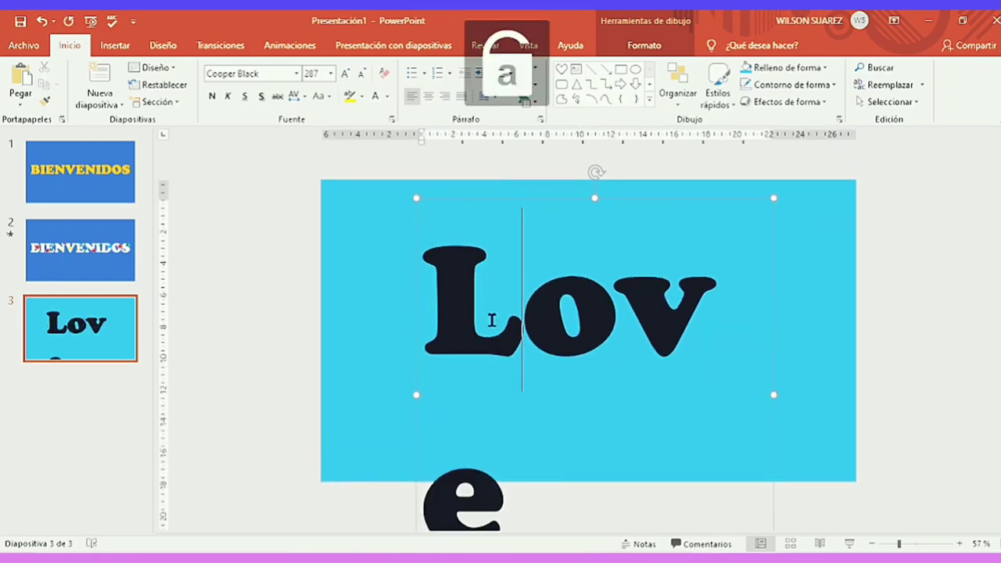
pyautogui.moveTo(417, 394); pyautogui.dragTo(380, 394)
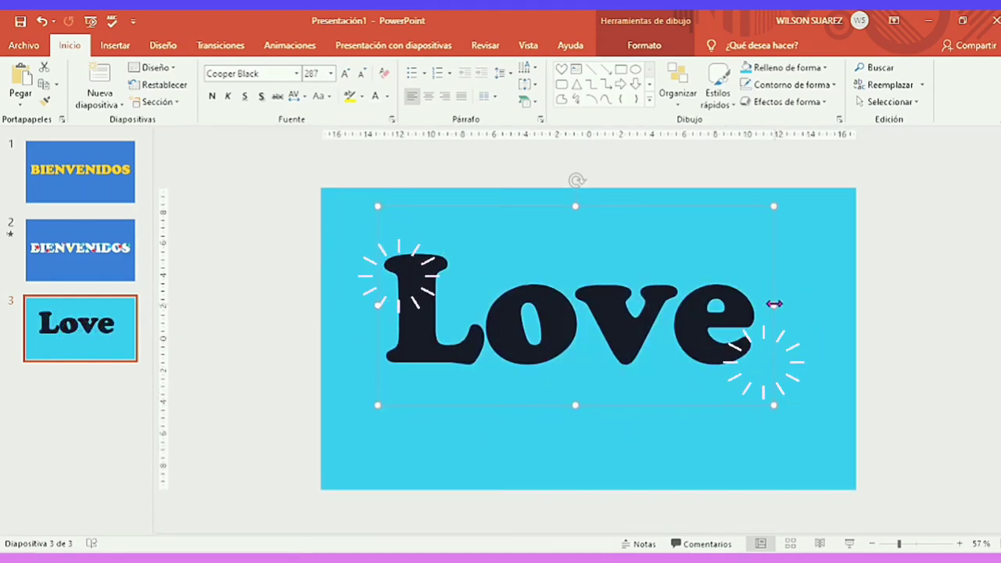
pyautogui.moveTo(774, 305); pyautogui.dragTo(800, 305)
# Enlarge 'Love' to size 344, keep it on one line, and centre it.
pyautogui.tripleClick(727, 334)
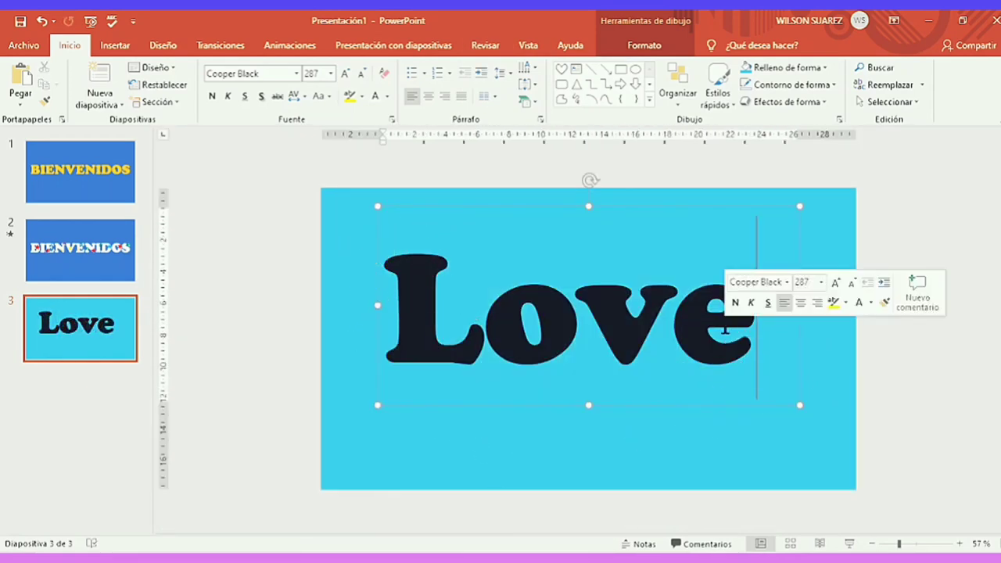
pyautogui.click(836, 289)
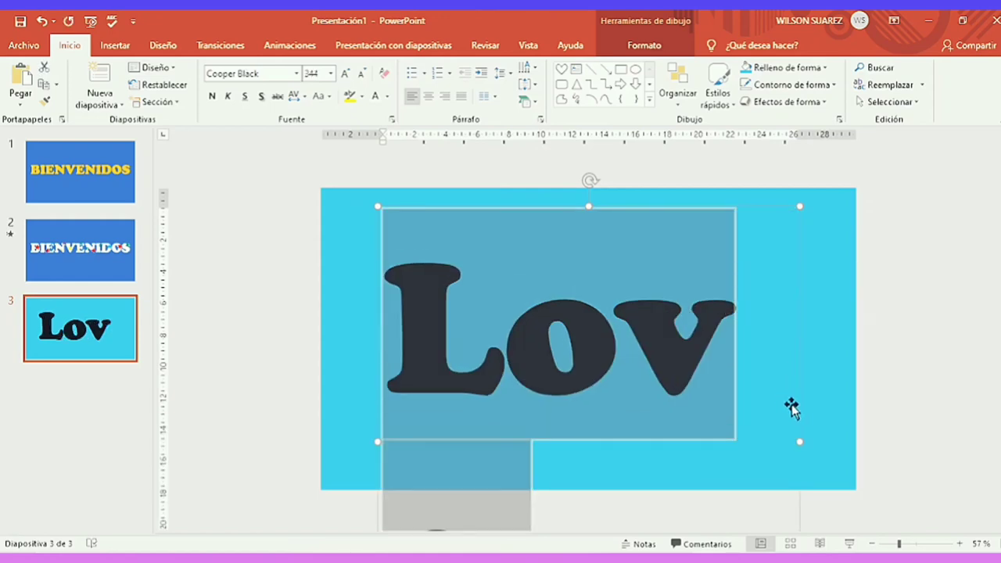
pyautogui.moveTo(801, 437); pyautogui.dragTo(851, 435)
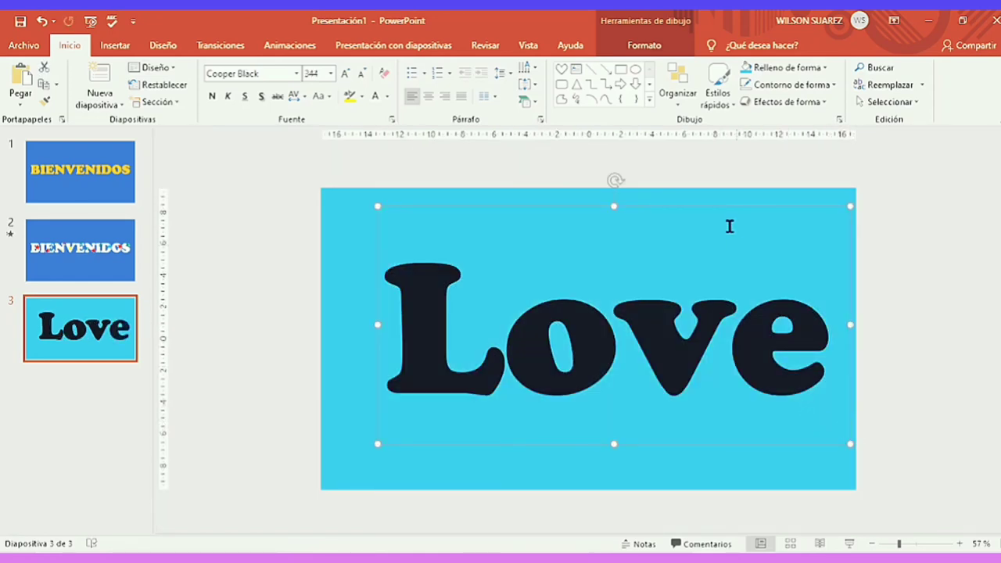
pyautogui.moveTo(704, 211); pyautogui.dragTo(684, 190)
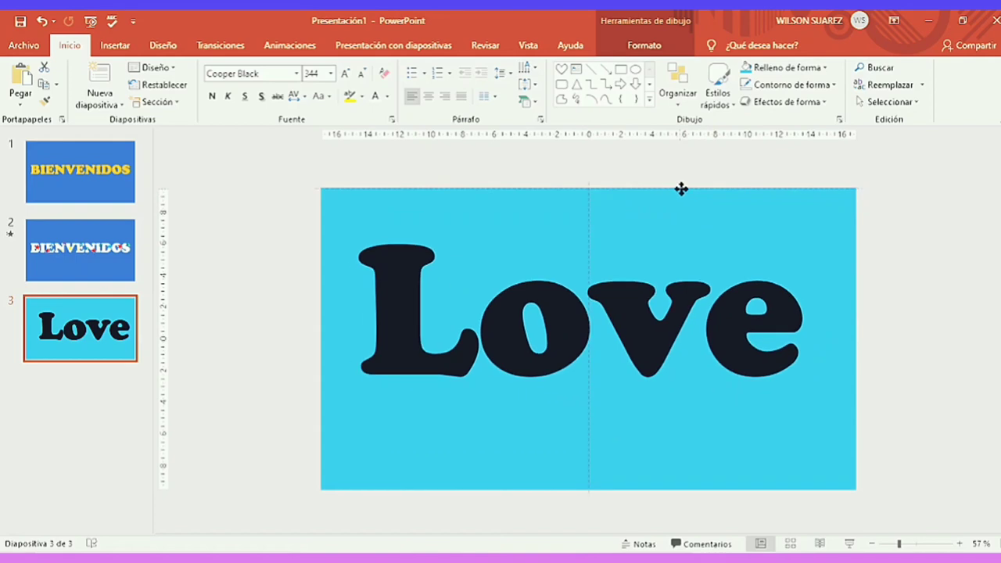
# Subtract the Love letters from the cyan rectangle with Merge Shapes, then shift the cutout down-right.
pyautogui.click(902, 309)
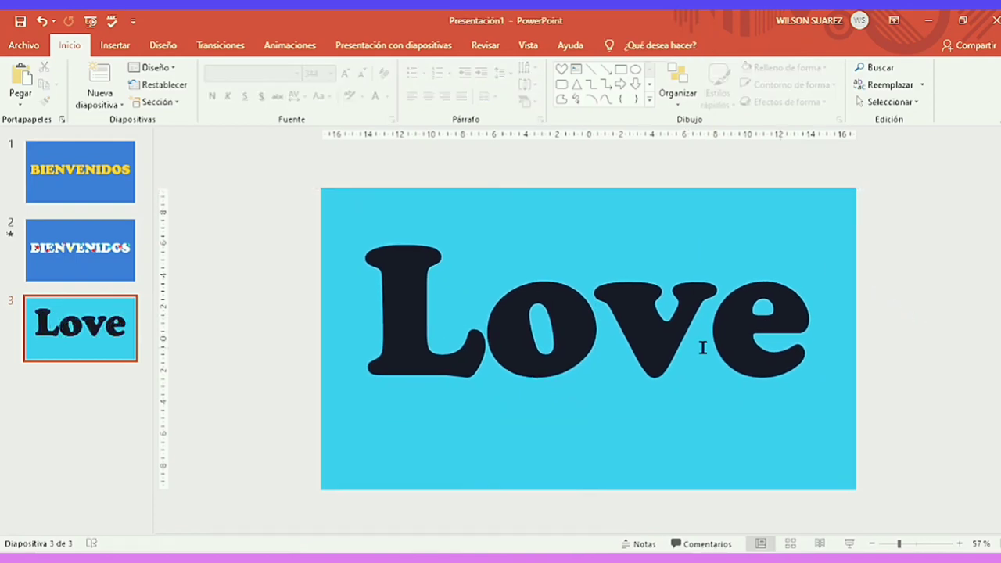
pyautogui.click(342, 204)
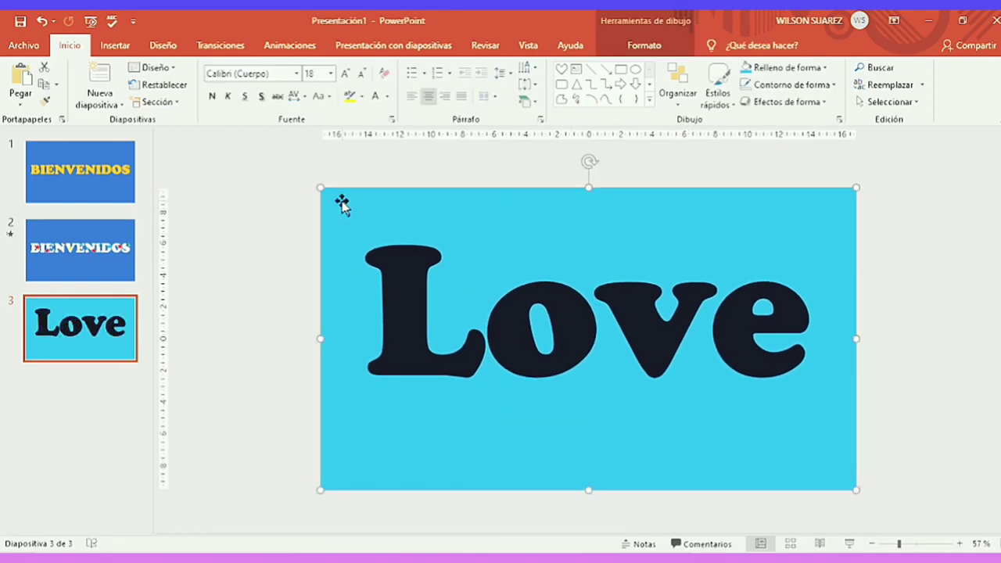
pyautogui.hotkey('ctrl', 'a')
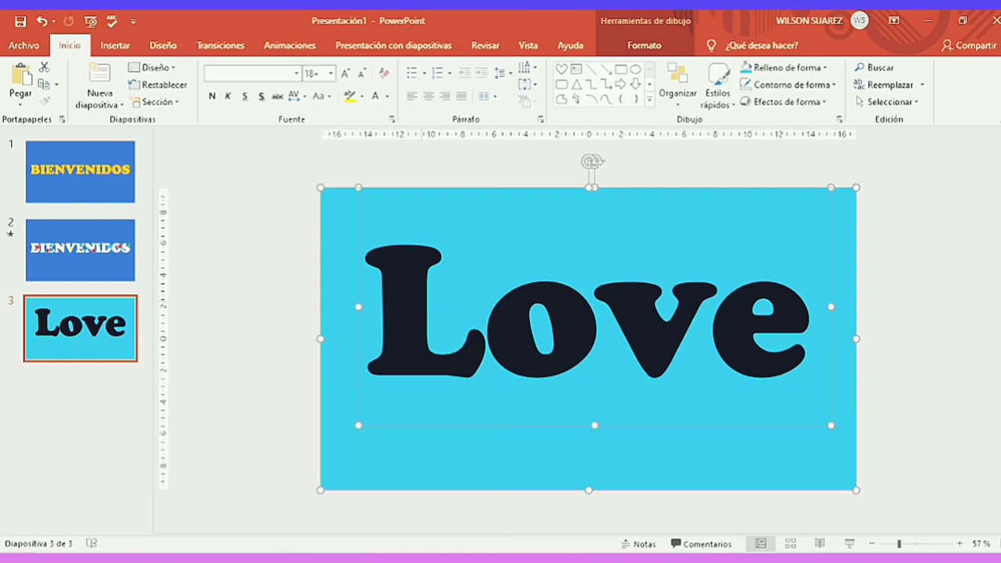
pyautogui.click(651, 47)
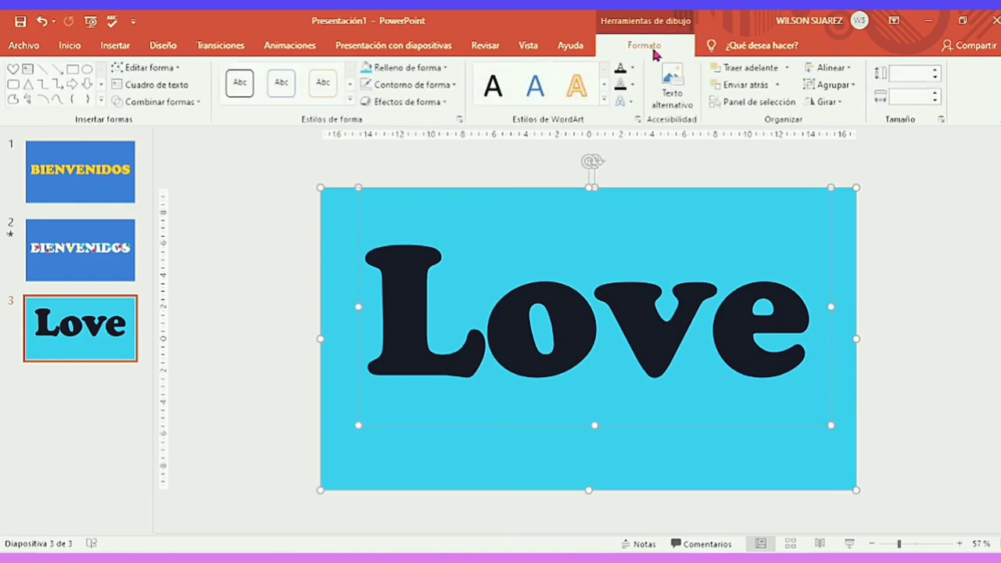
pyautogui.click(201, 107)
pyautogui.click(153, 192)
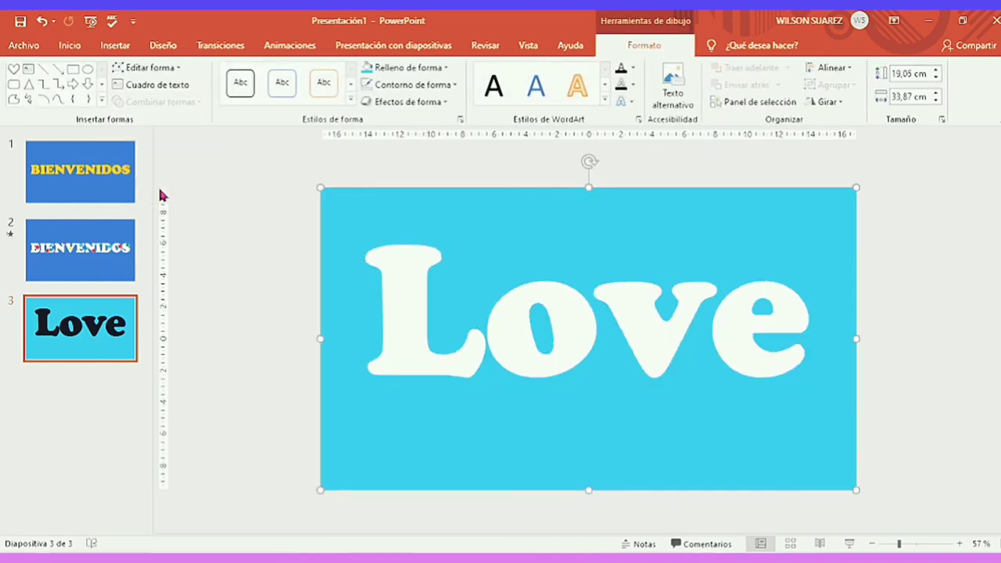
pyautogui.moveTo(508, 436)
pyautogui.mouseDown()
pyautogui.moveTo(399, 452)
pyautogui.moveTo(721, 448)
pyautogui.moveTo(479, 431)
pyautogui.moveTo(693, 429)
pyautogui.moveTo(693, 450)
pyautogui.mouseUp()
# Set the slide background to a solid blue fill.
pyautogui.click(315, 263)
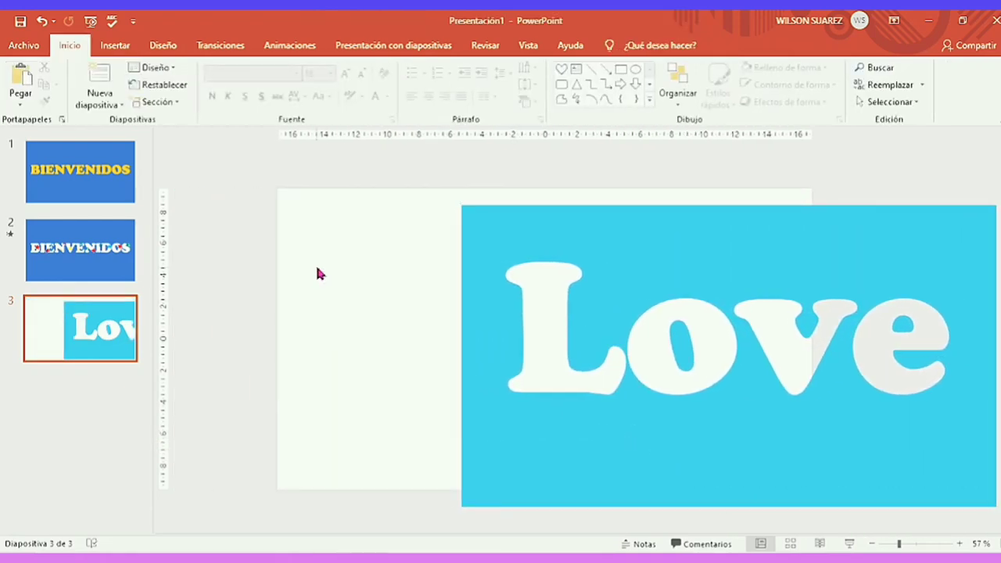
pyautogui.click(115, 44)
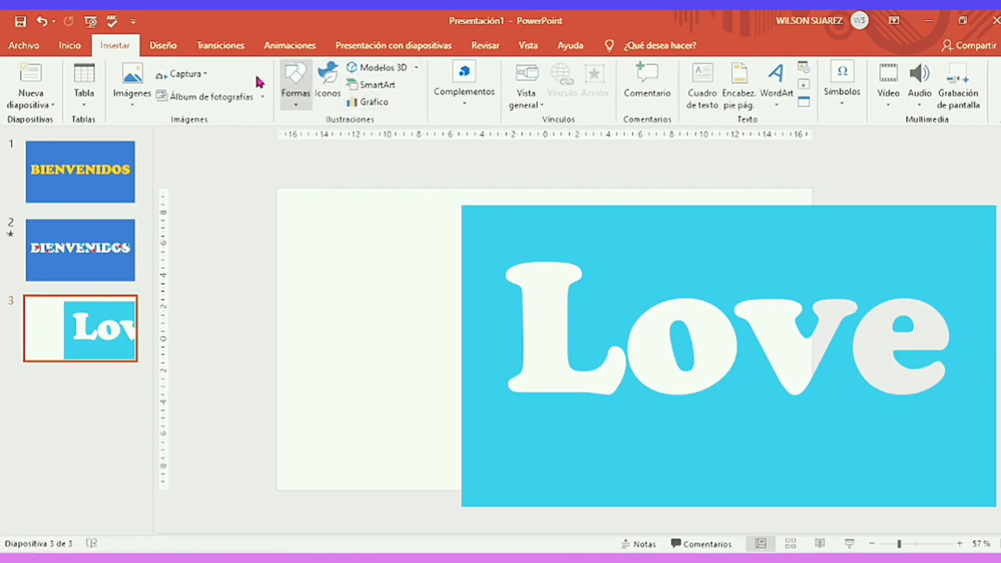
pyautogui.rightClick(344, 249)
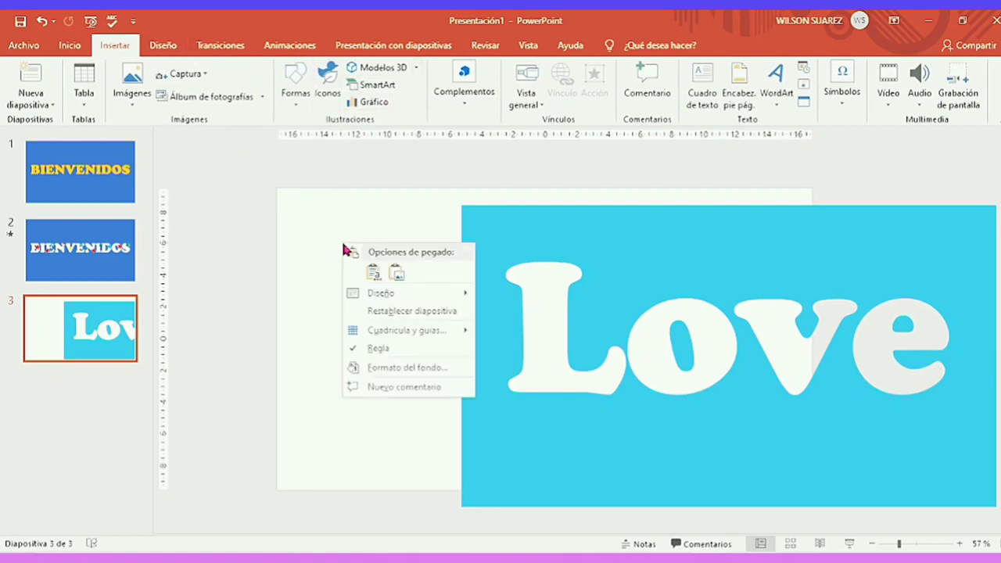
pyautogui.click(408, 369)
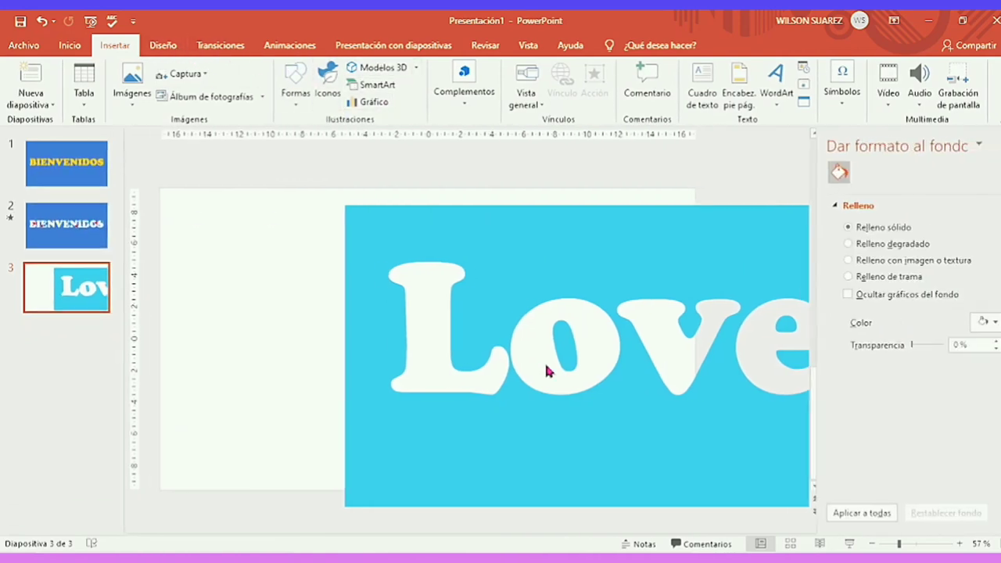
pyautogui.click(976, 327)
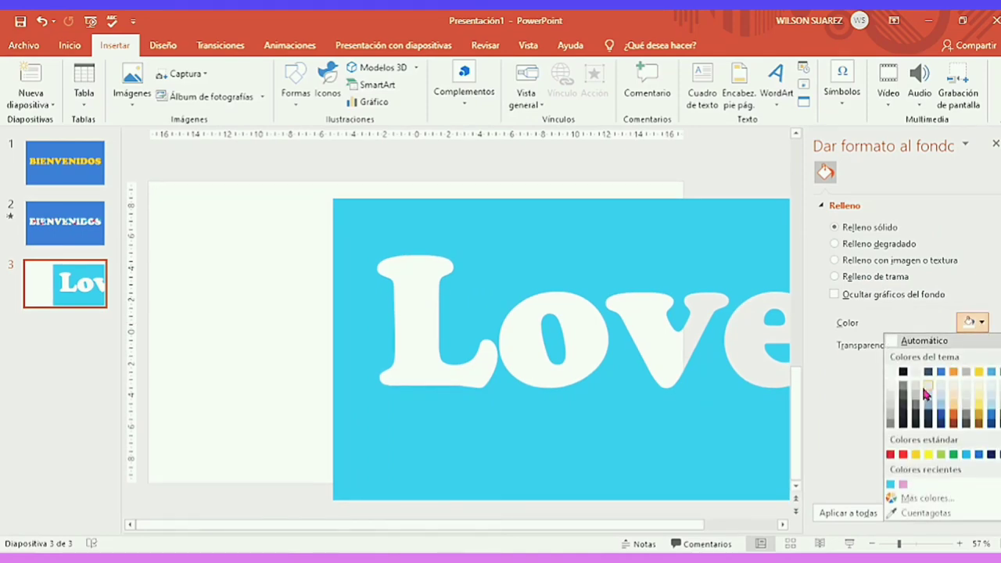
pyautogui.click(942, 377)
# Move the cyan Love cutout back so it covers the whole slide.
pyautogui.click(692, 419)
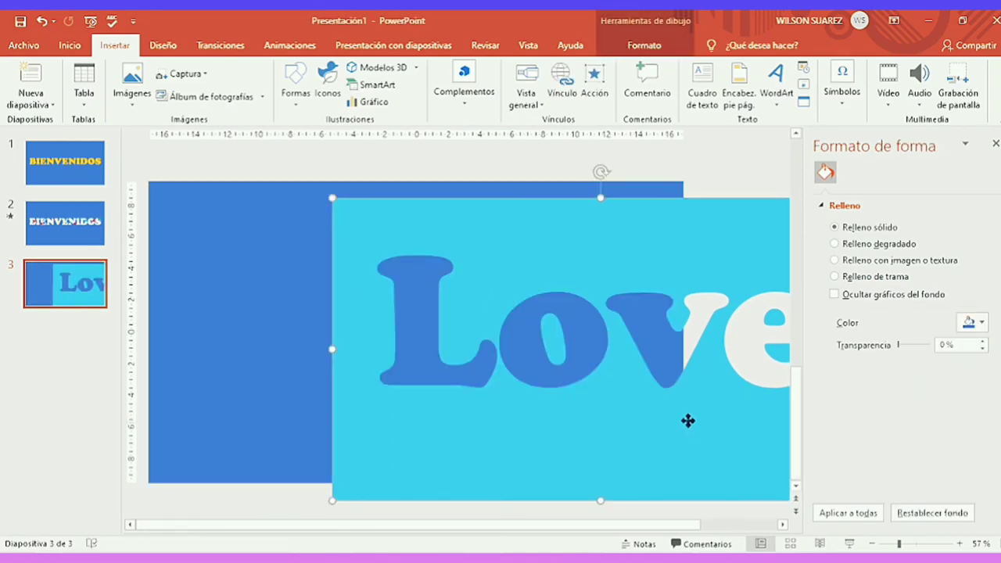
pyautogui.click(995, 143)
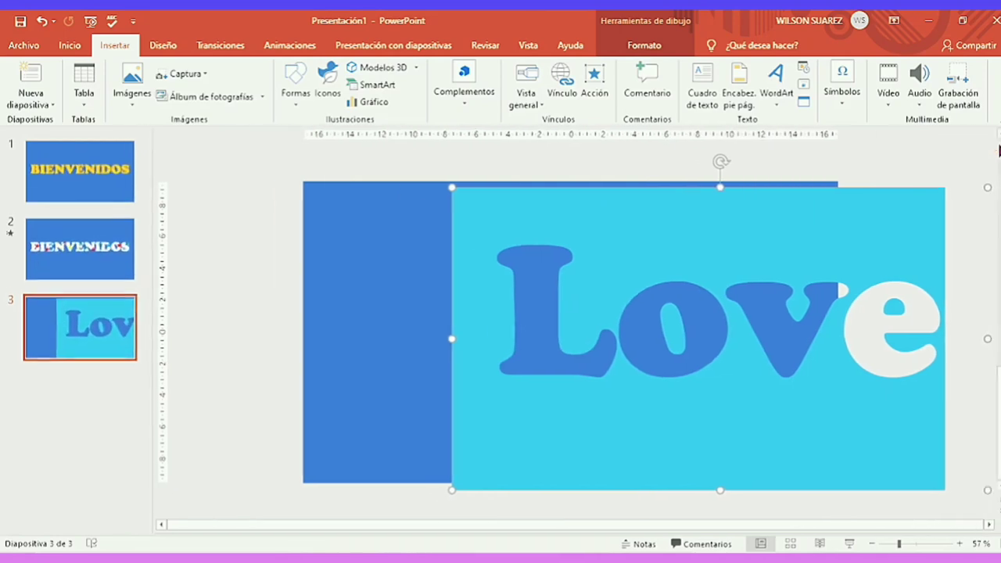
pyautogui.moveTo(793, 487)
pyautogui.mouseDown()
pyautogui.moveTo(822, 464)
pyautogui.moveTo(831, 433)
pyautogui.moveTo(876, 458)
pyautogui.moveTo(789, 445)
pyautogui.moveTo(441, 445)
pyautogui.moveTo(946, 445)
pyautogui.moveTo(503, 452)
pyautogui.moveTo(469, 489)
pyautogui.moveTo(606, 463)
pyautogui.moveTo(404, 462)
pyautogui.moveTo(659, 451)
pyautogui.moveTo(650, 476)
pyautogui.moveTo(654, 467)
pyautogui.mouseUp()
# Insert a new slide after slide 3 and delete its body and title placeholders.
pyautogui.rightClick(96, 342)
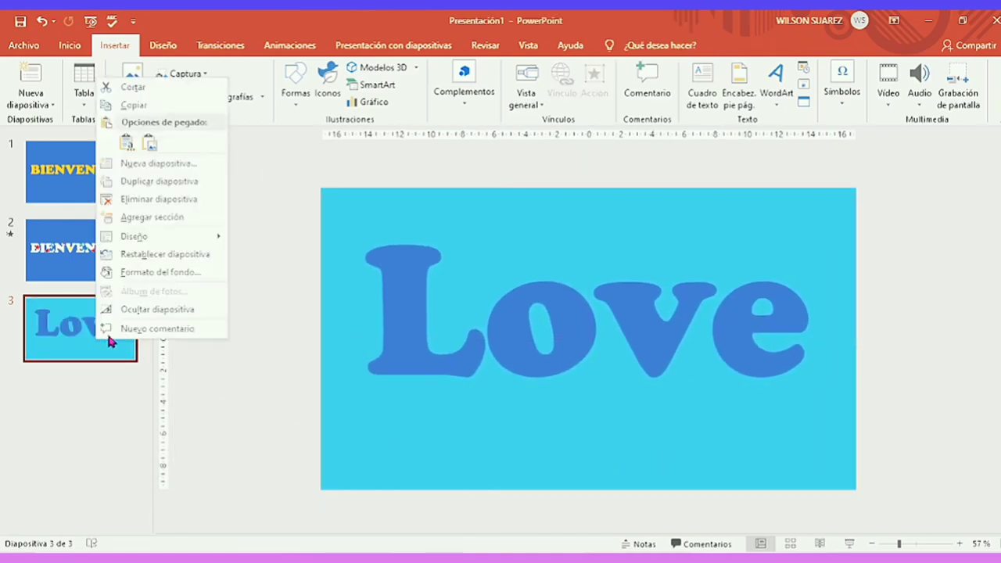
pyautogui.click(159, 163)
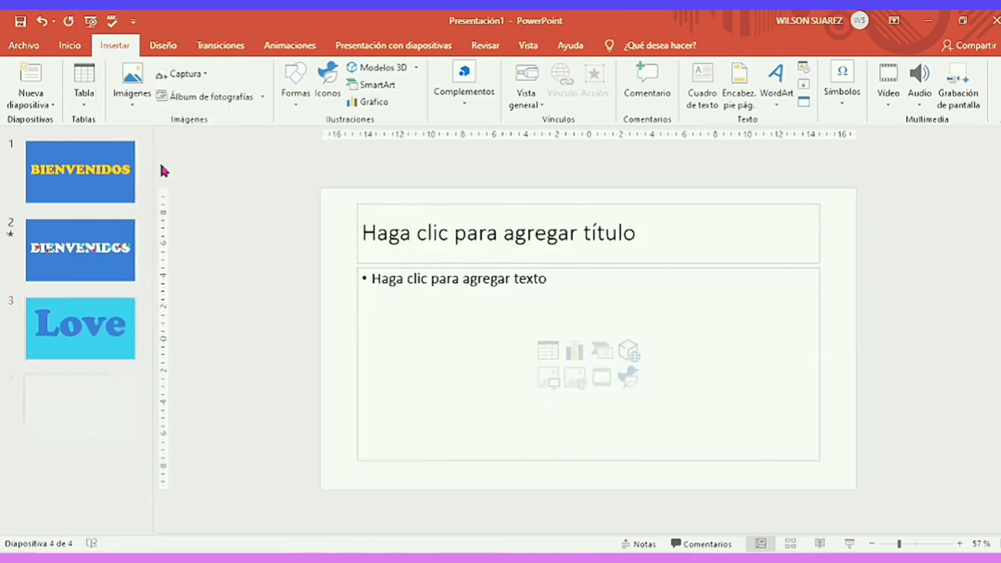
pyautogui.click(491, 269)
pyautogui.press('Delete')
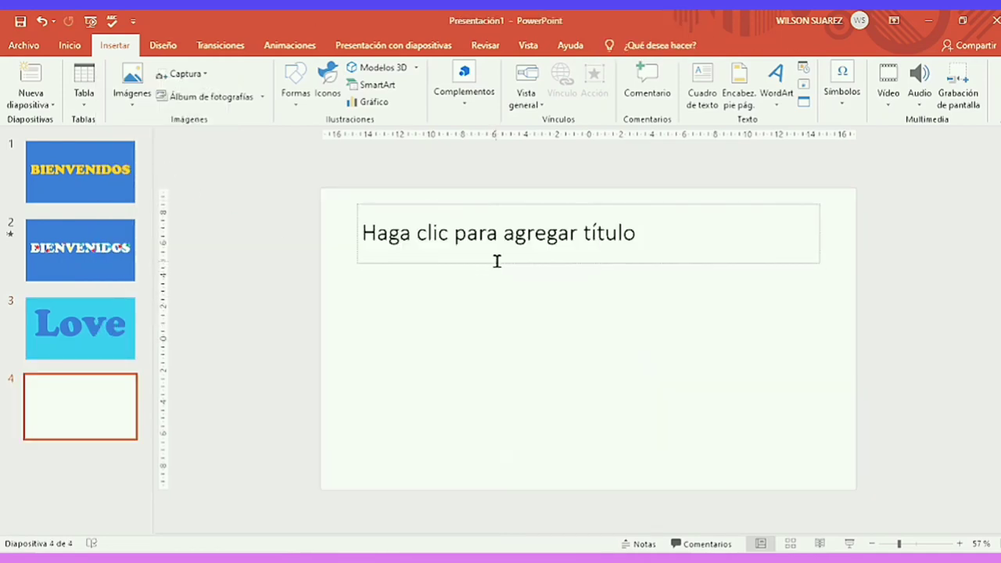
pyautogui.click(496, 263)
pyautogui.press('Delete')
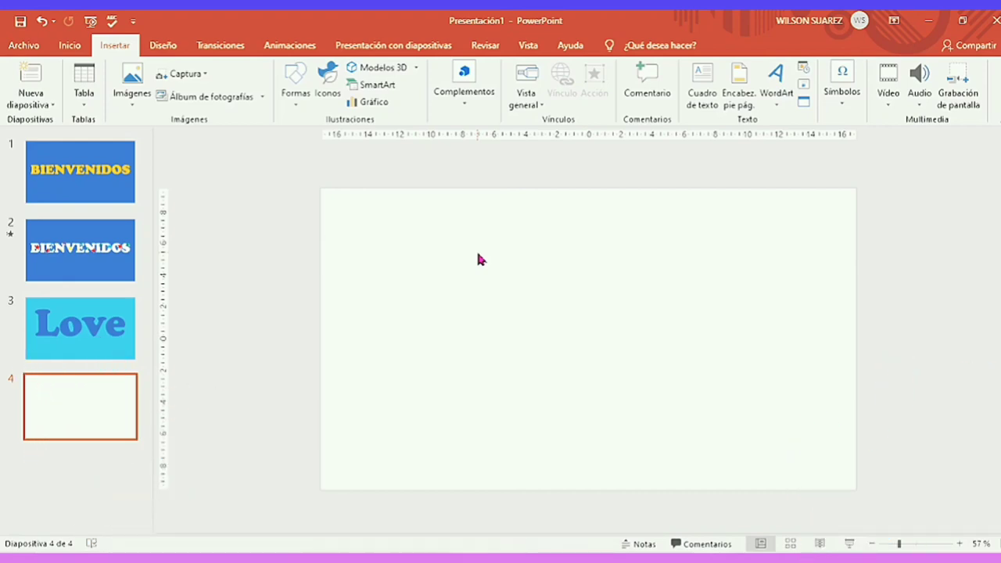
# Draw a small heart near the top-left of slide 4 with no outline.
pyautogui.click(297, 104)
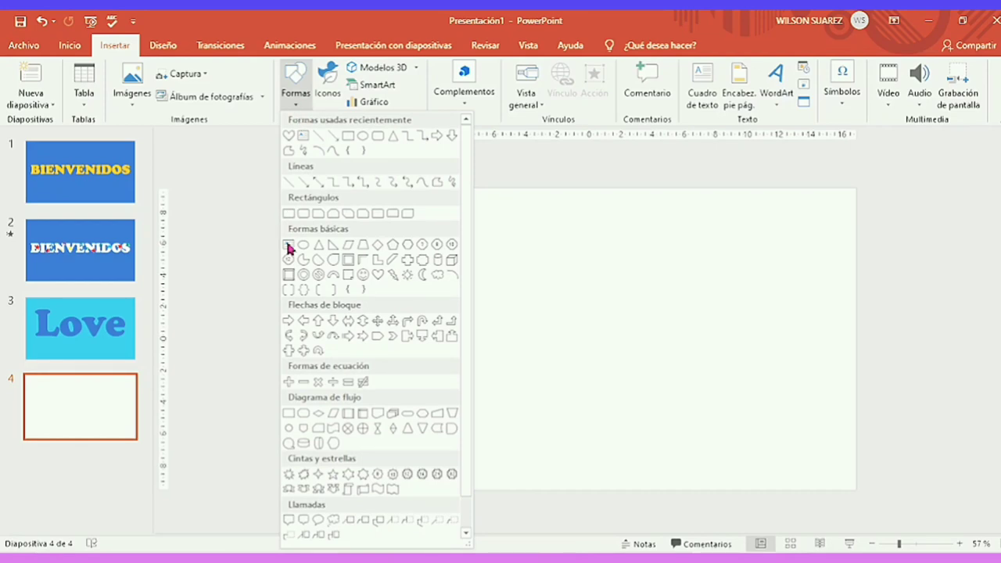
pyautogui.click(382, 276)
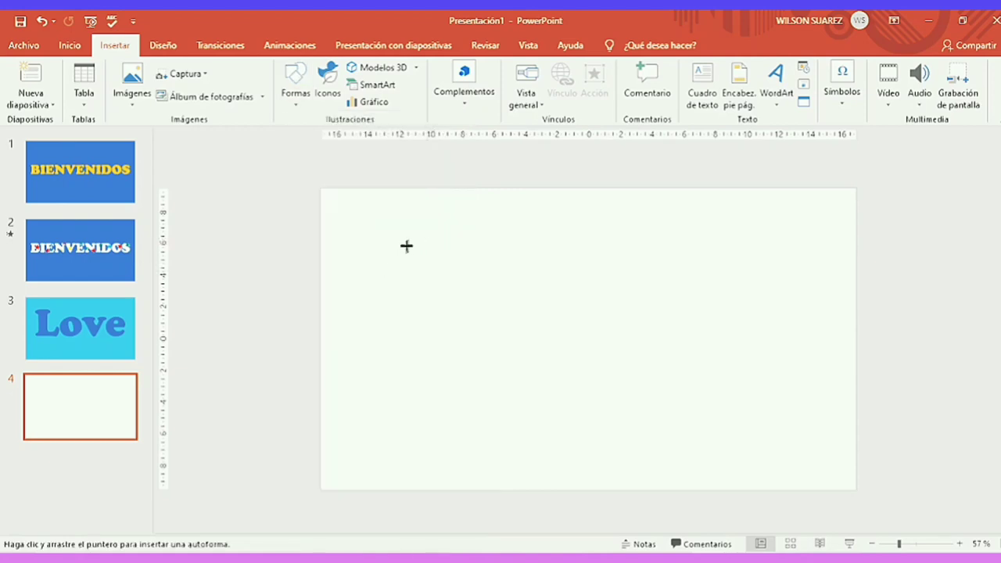
pyautogui.moveTo(418, 270); pyautogui.dragTo(438, 280)
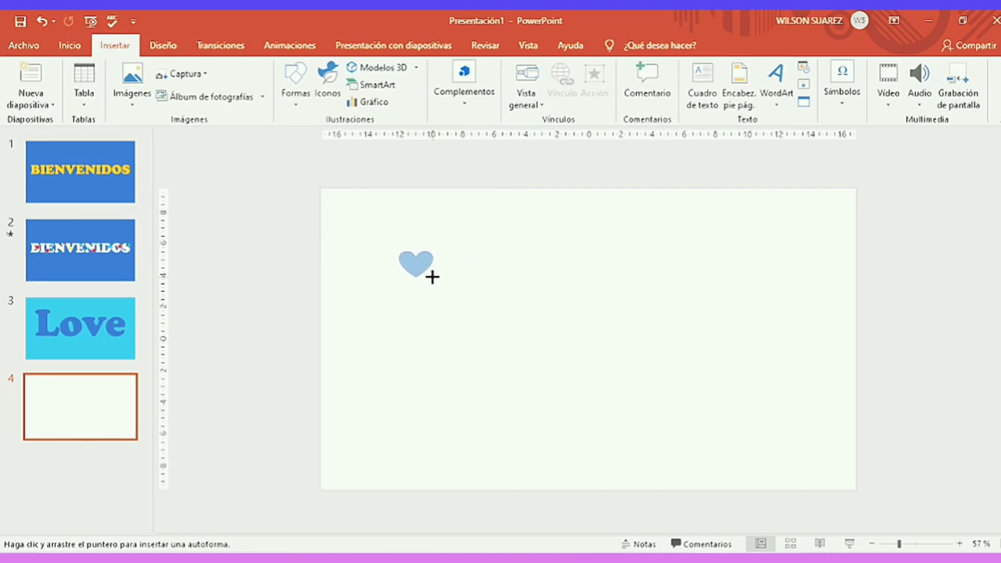
pyautogui.moveTo(433, 276); pyautogui.dragTo(436, 282)
pyautogui.click(442, 84)
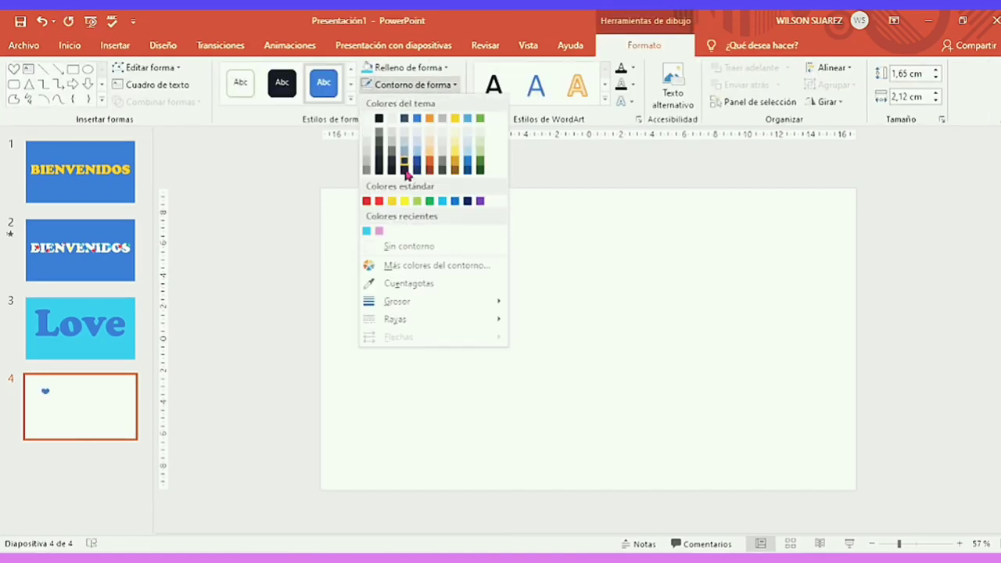
pyautogui.click(391, 247)
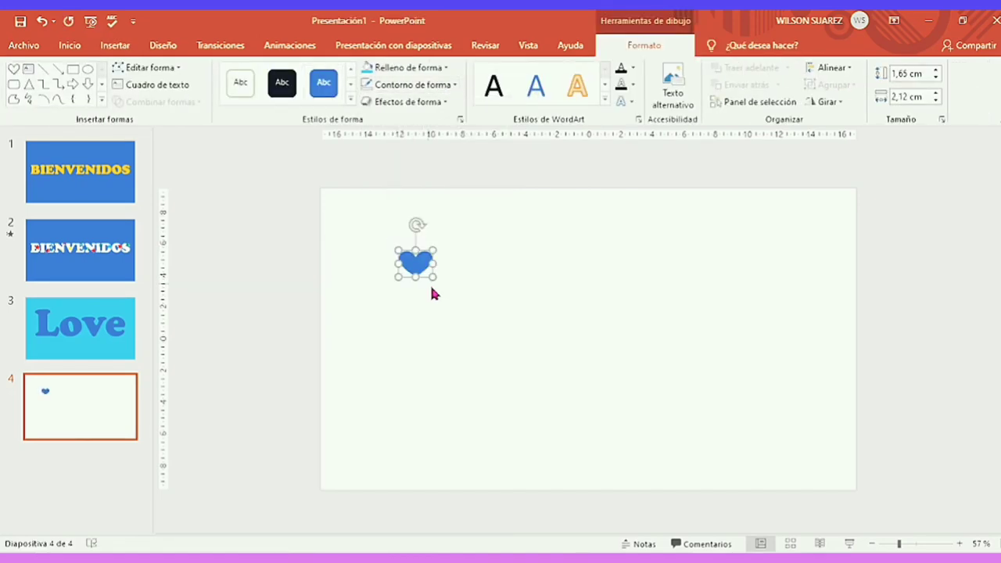
# Fill the heart pink, then paste a copy beside it and fill it light blue.
pyautogui.click(428, 72)
pyautogui.click(382, 211)
pyautogui.rightClick(415, 264)
pyautogui.click(470, 238)
pyautogui.rightClick(537, 340)
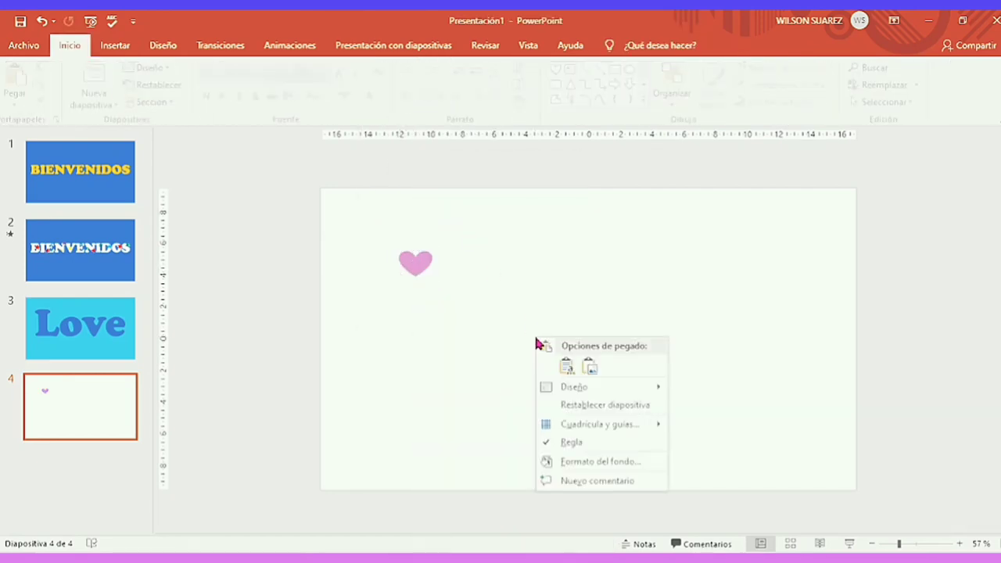
pyautogui.click(569, 371)
pyautogui.moveTo(423, 270); pyautogui.dragTo(455, 269)
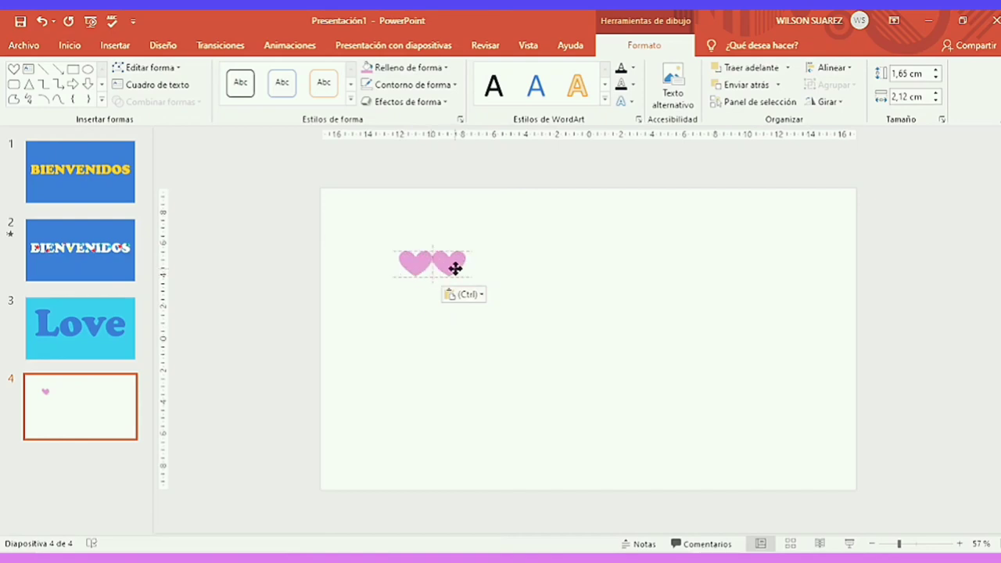
pyautogui.click(425, 68)
pyautogui.click(443, 183)
# Paste another copy of the blue heart below-left of the others.
pyautogui.rightClick(456, 276)
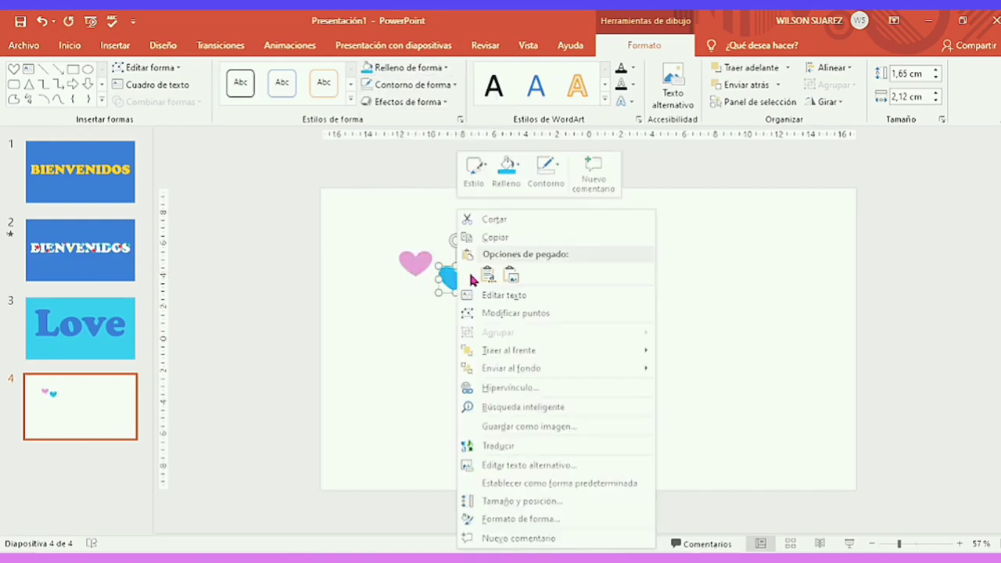
pyautogui.click(465, 238)
pyautogui.rightClick(564, 345)
pyautogui.click(592, 374)
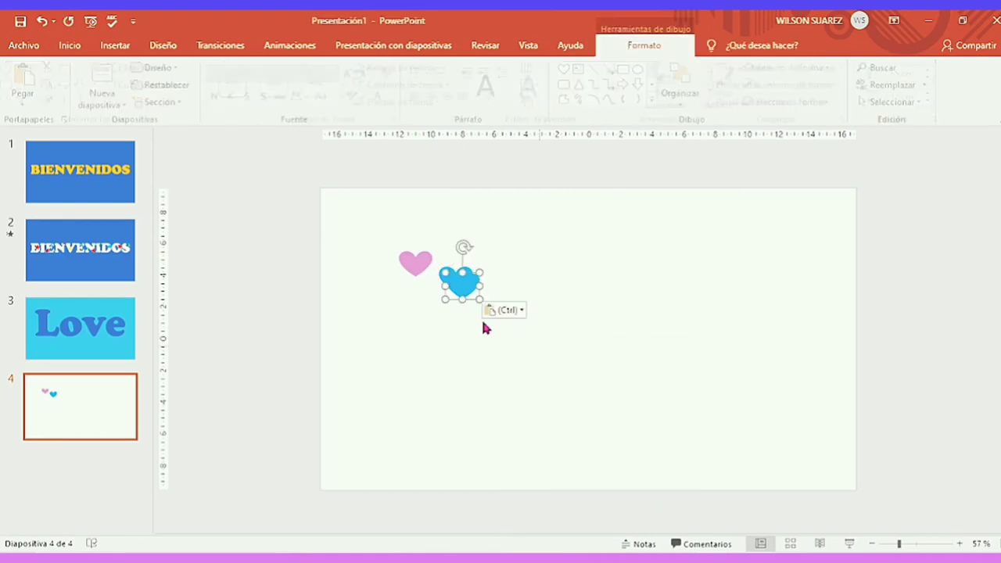
pyautogui.moveTo(461, 283); pyautogui.dragTo(421, 305)
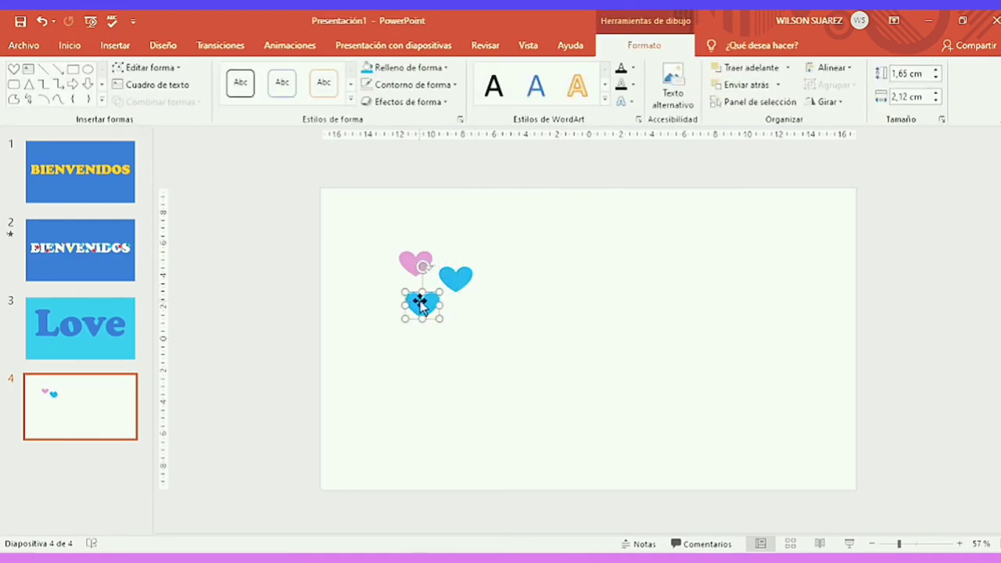
pyautogui.click(447, 86)
pyautogui.click(429, 201)
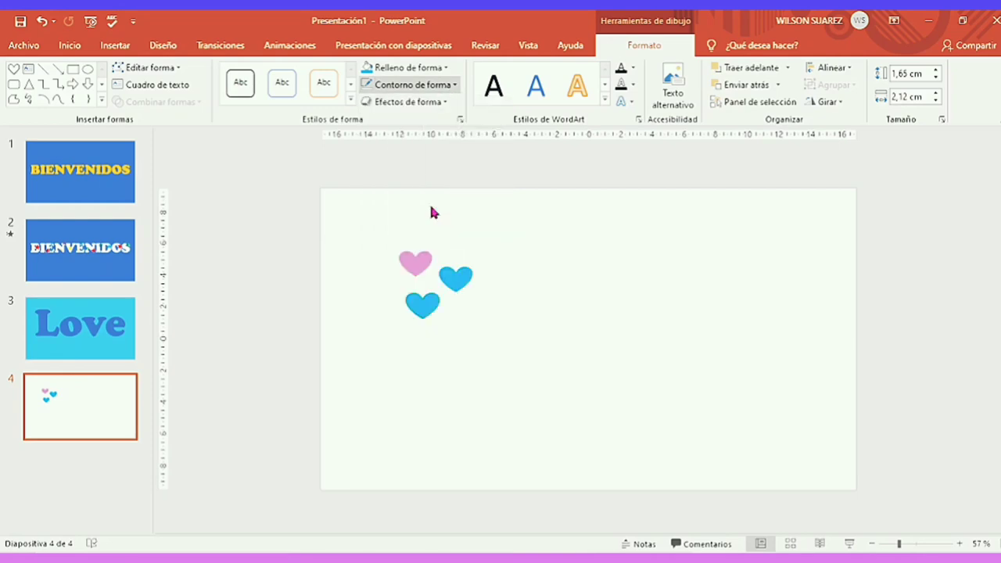
# Add another heart copy and colour the lower-left heart yellow and the lower-right heart red.
pyautogui.rightClick(504, 341)
pyautogui.click(537, 380)
pyautogui.moveTo(459, 279); pyautogui.dragTo(469, 313)
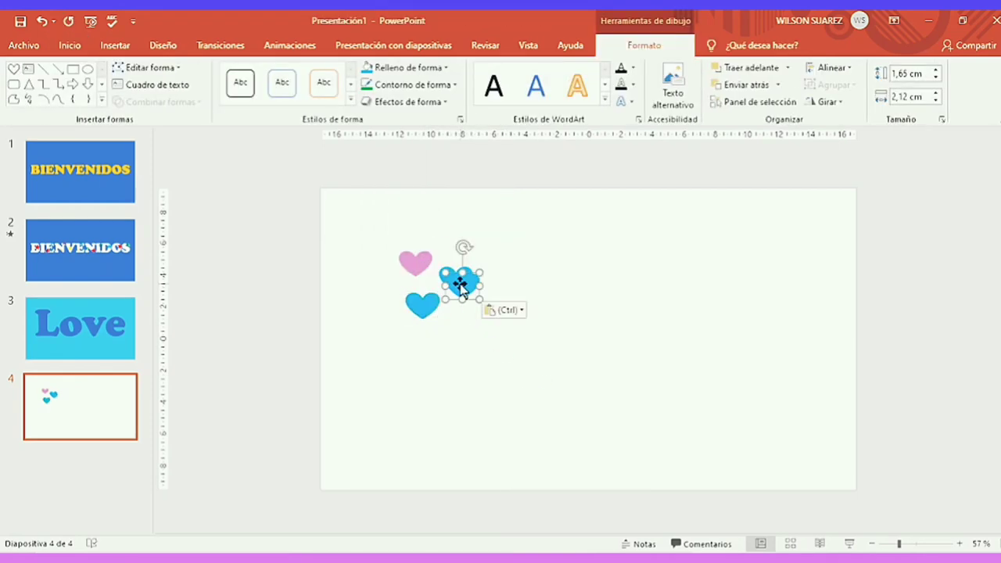
pyautogui.click(423, 302)
pyautogui.click(413, 84)
pyautogui.click(445, 101)
pyautogui.click(431, 67)
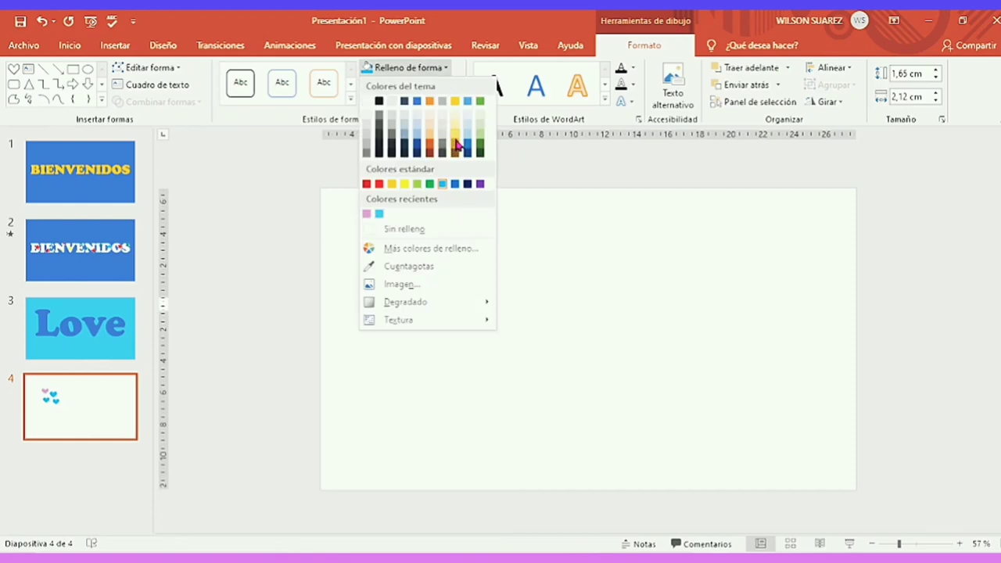
pyautogui.click(392, 182)
pyautogui.click(466, 313)
pyautogui.click(431, 67)
pyautogui.click(379, 182)
# Paste a heart right of the light-blue one, colouring hearts dark blue and purple.
pyautogui.rightClick(463, 305)
pyautogui.click(478, 273)
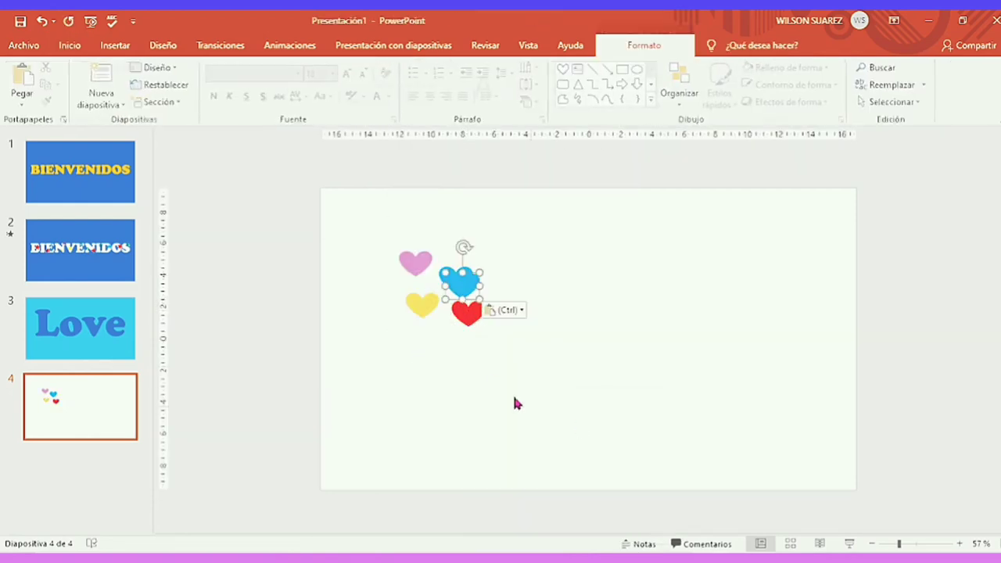
pyautogui.moveTo(458, 279)
pyautogui.mouseDown()
pyautogui.moveTo(505, 282)
pyautogui.moveTo(504, 339)
pyautogui.mouseUp()
pyautogui.click(425, 68)
pyautogui.click(454, 183)
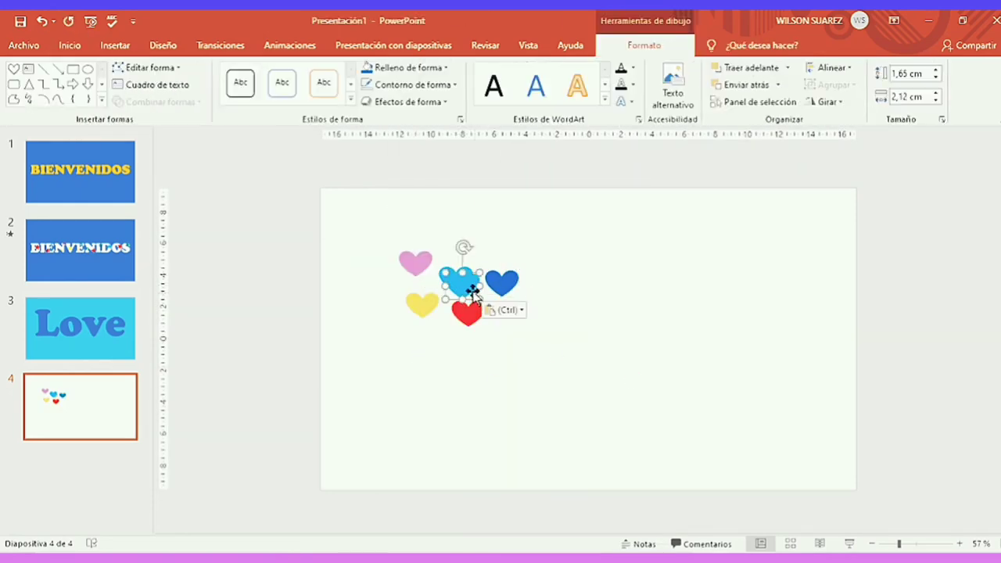
pyautogui.click(444, 68)
pyautogui.click(479, 183)
# Add a green heart and a yellow heart below the cluster, plus one right of the red heart.
pyautogui.rightClick(566, 340)
pyautogui.click(595, 366)
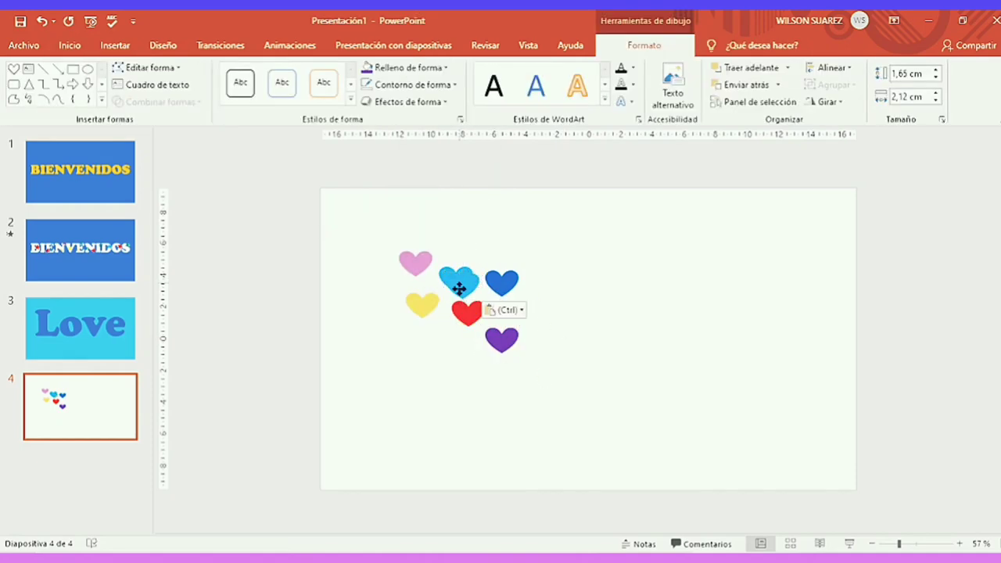
pyautogui.moveTo(458, 286); pyautogui.dragTo(439, 339)
pyautogui.click(445, 69)
pyautogui.click(583, 327)
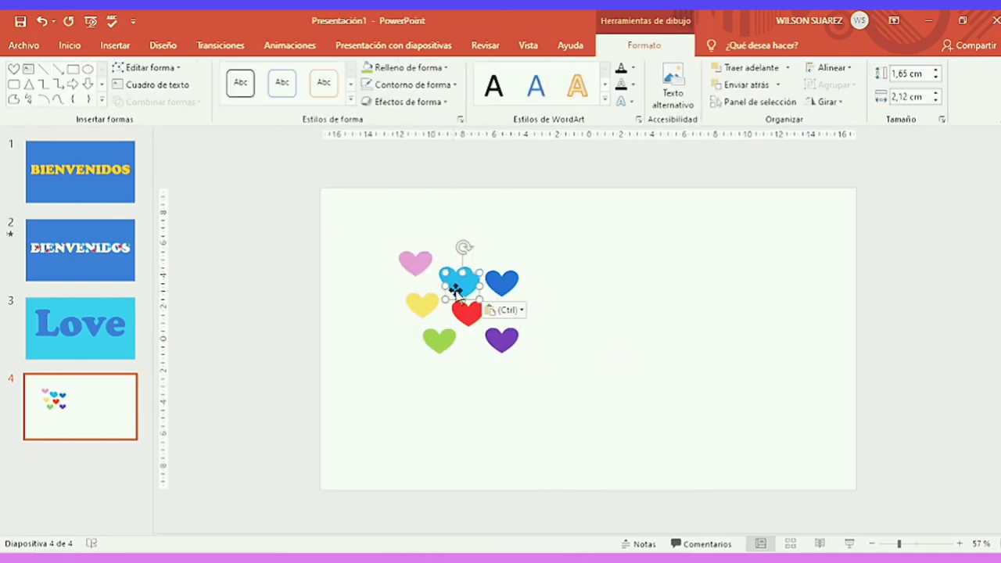
pyautogui.moveTo(455, 282); pyautogui.dragTo(472, 366)
pyautogui.click(445, 69)
pyautogui.click(405, 183)
pyautogui.moveTo(461, 282); pyautogui.dragTo(521, 311)
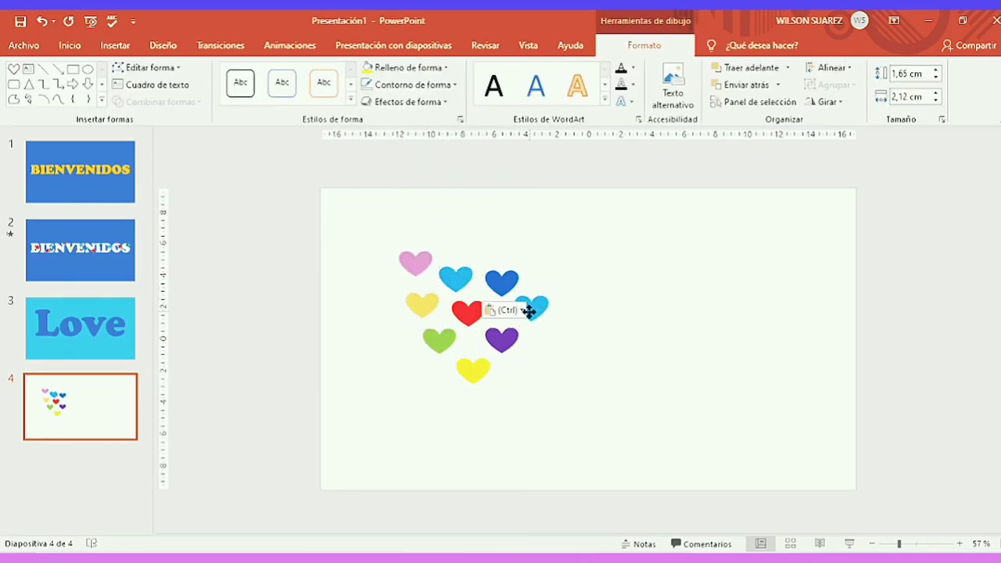
pyautogui.click(445, 68)
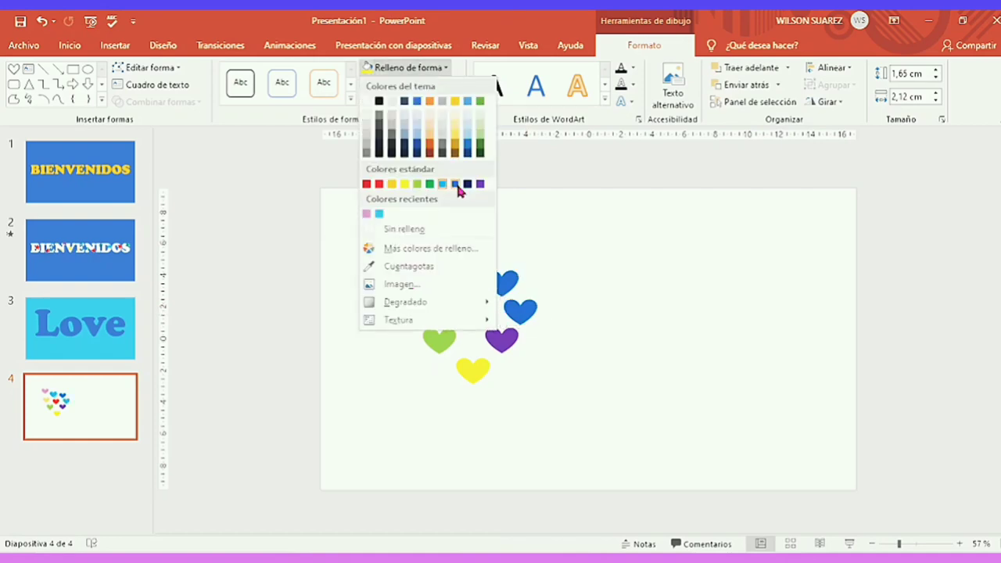
# Fill the right-hand heart magenta.
pyautogui.click(413, 249)
pyautogui.click(595, 154)
pyautogui.click(571, 325)
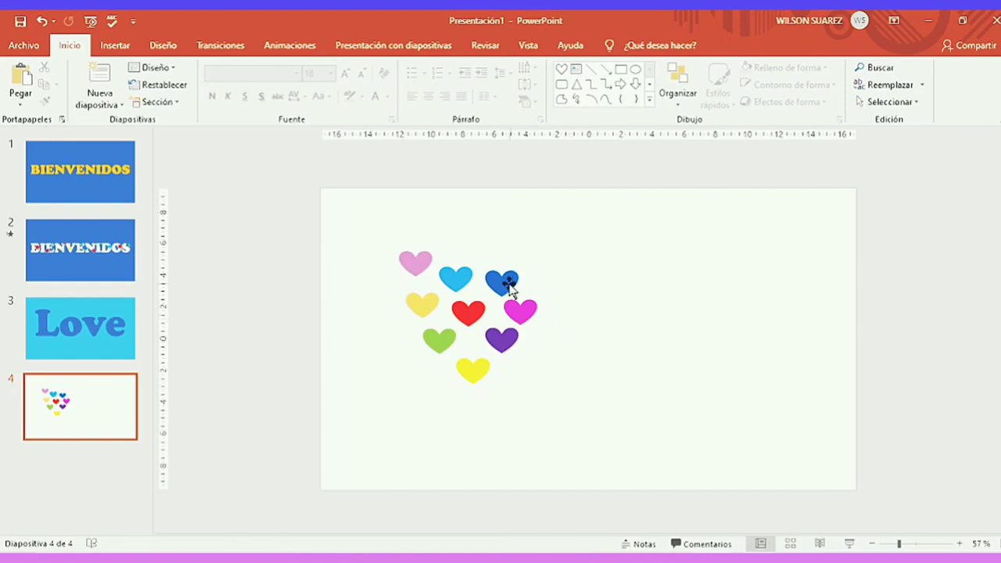
# Paste a heart at the cluster's lower left and give it a custom teal fill (#2FA196).
pyautogui.click(507, 279)
pyautogui.click(590, 340)
pyautogui.rightClick(595, 343)
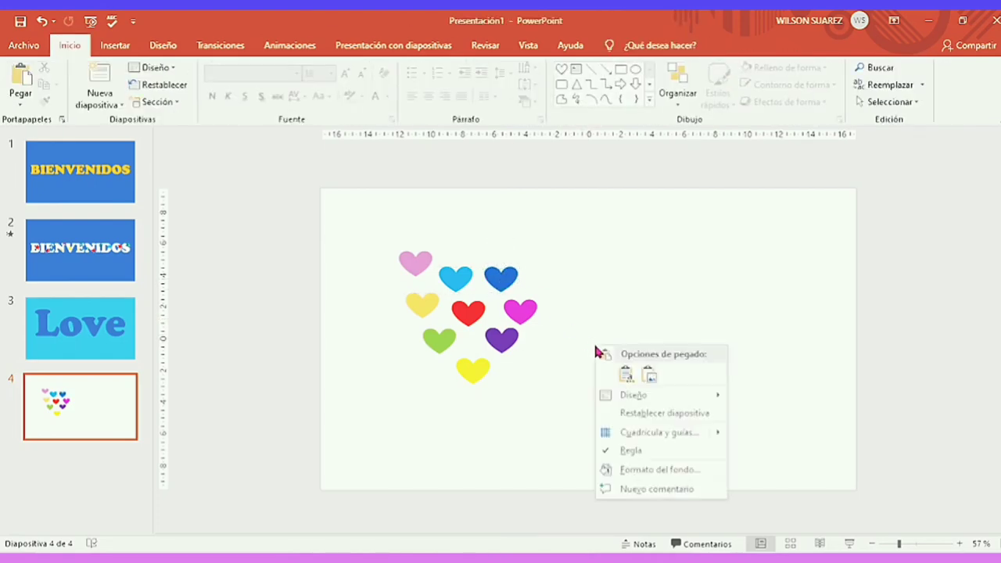
pyautogui.click(626, 375)
pyautogui.moveTo(463, 291)
pyautogui.mouseDown()
pyautogui.moveTo(407, 348)
pyautogui.moveTo(422, 379)
pyautogui.mouseUp()
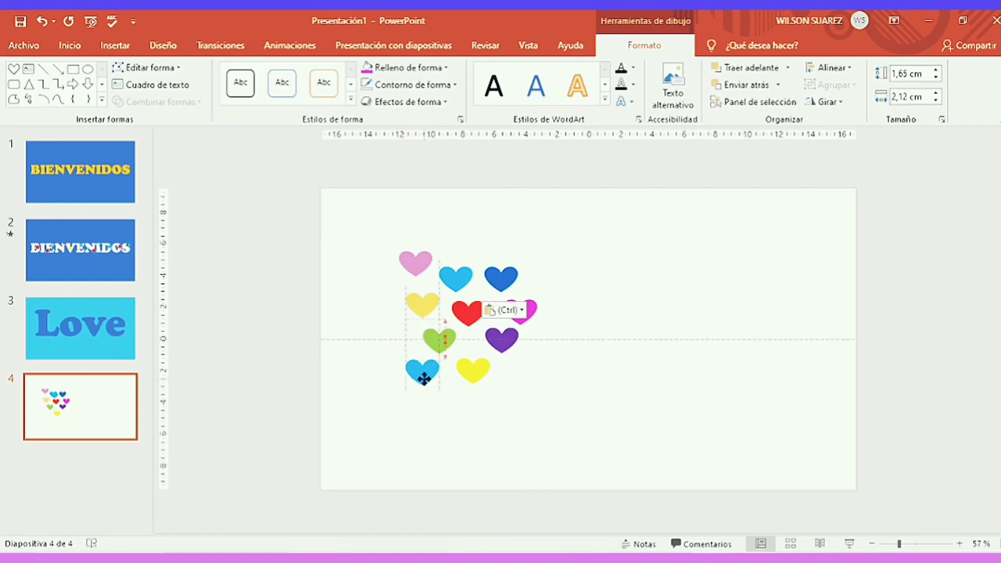
pyautogui.click(431, 69)
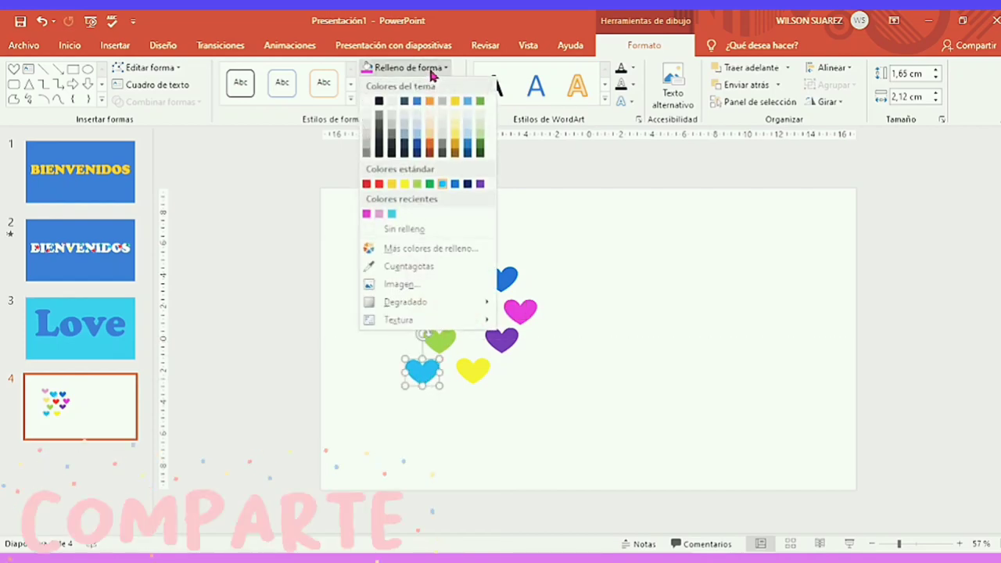
pyautogui.click(448, 249)
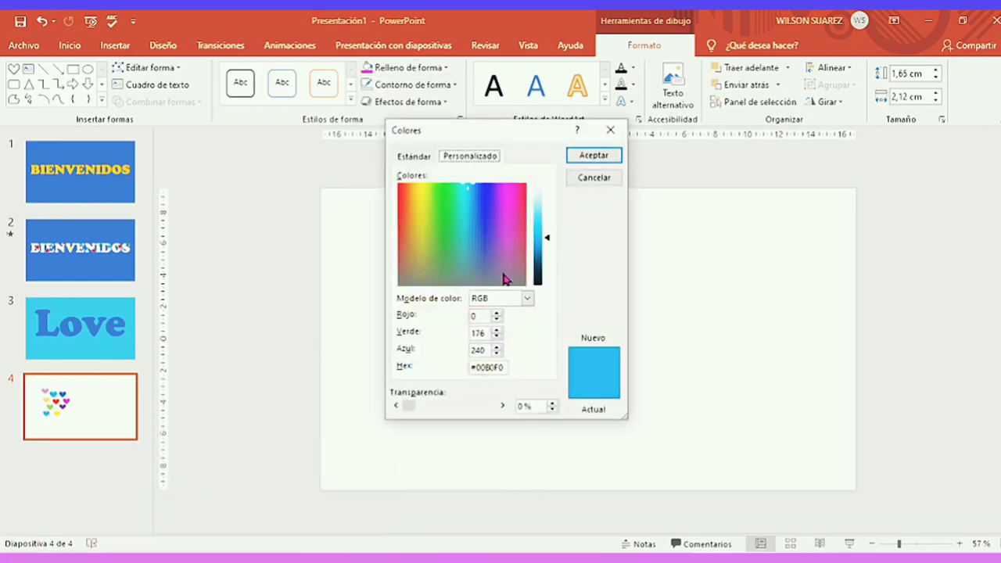
pyautogui.click(427, 225)
pyautogui.click(459, 232)
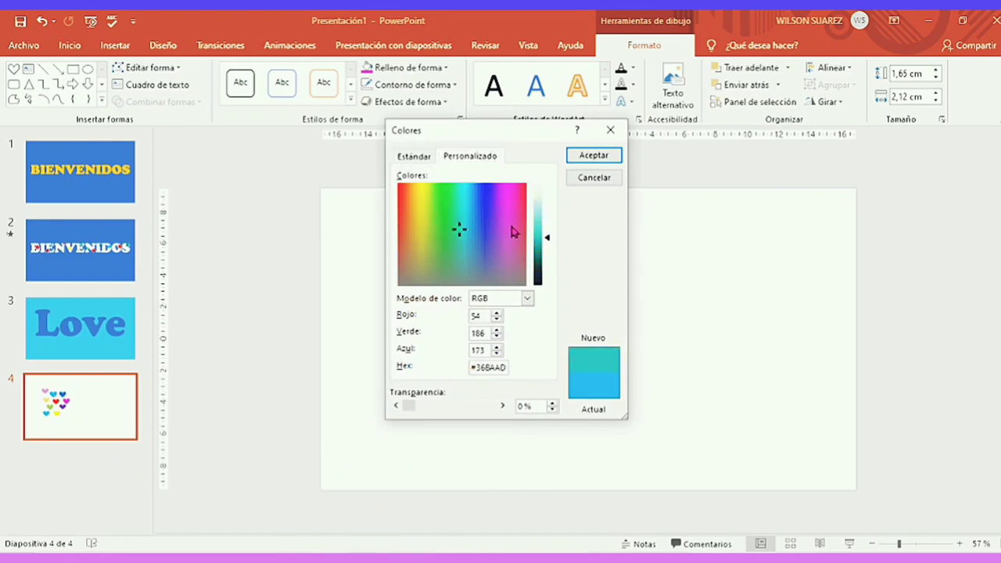
pyautogui.click(594, 155)
pyautogui.click(608, 317)
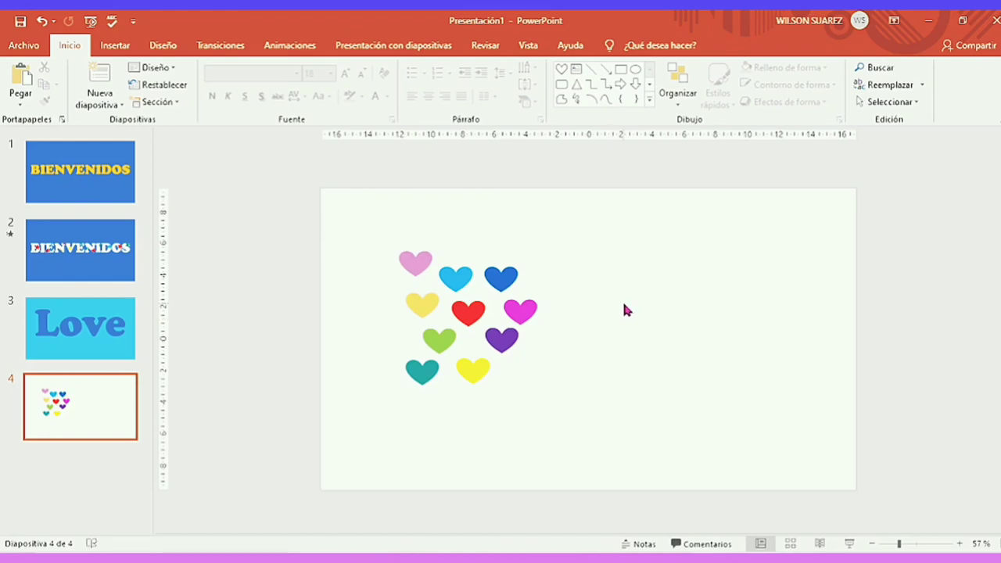
# Marquee-select all ten hearts and group them into one object.
pyautogui.rightClick(604, 356)
pyautogui.click(562, 309)
pyautogui.moveTo(352, 219); pyautogui.dragTo(631, 477)
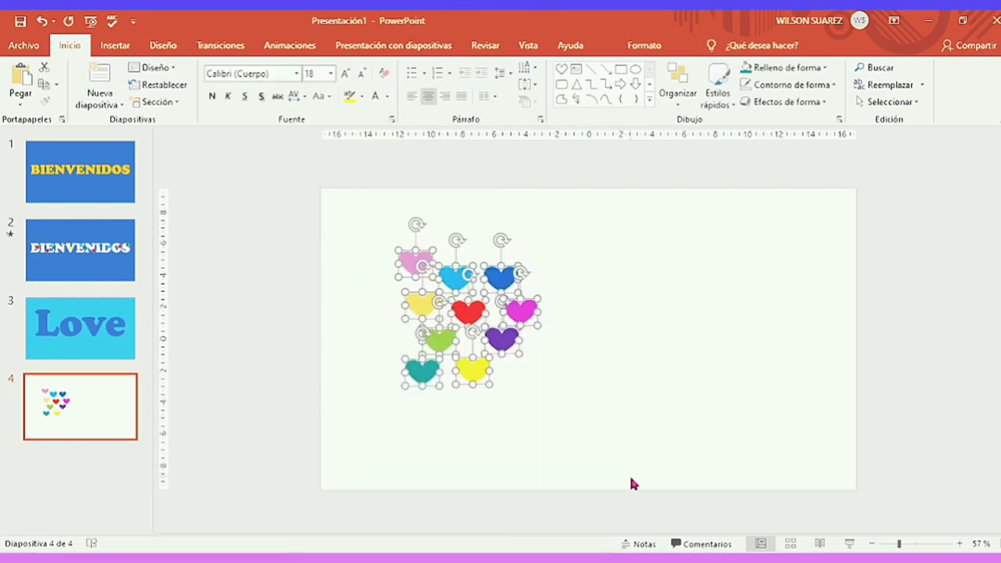
pyautogui.rightClick(522, 314)
pyautogui.moveTo(563, 154)
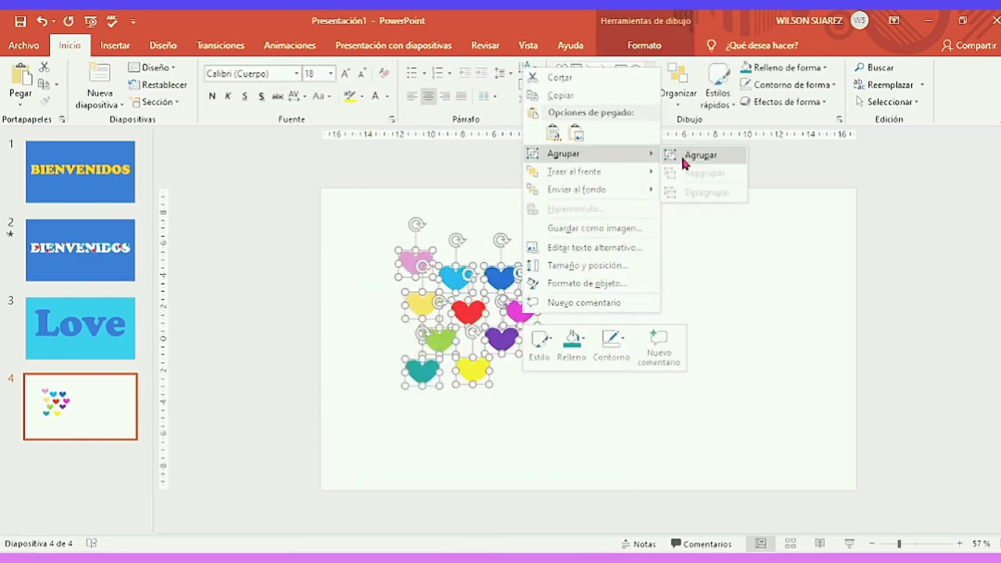
pyautogui.click(682, 159)
# Move the heart group toward the centre of the slide.
pyautogui.click(530, 350)
pyautogui.click(491, 337)
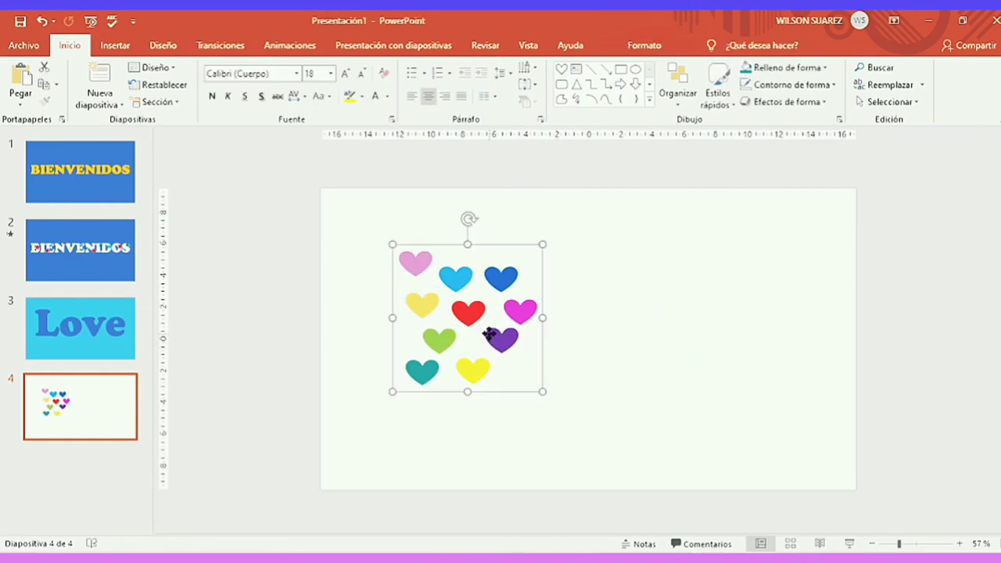
pyautogui.moveTo(514, 394); pyautogui.dragTo(637, 402)
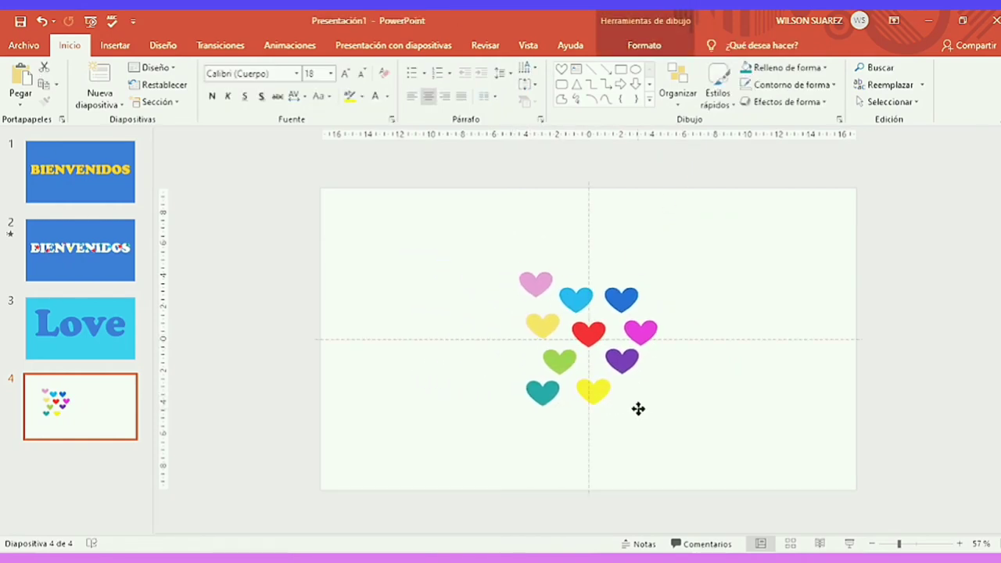
pyautogui.click(708, 405)
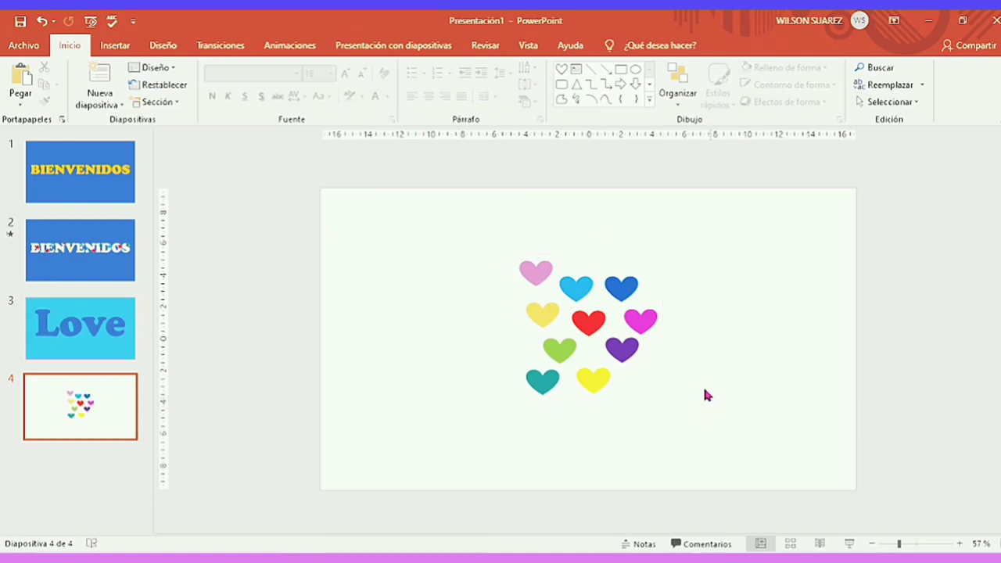
pyautogui.click(622, 356)
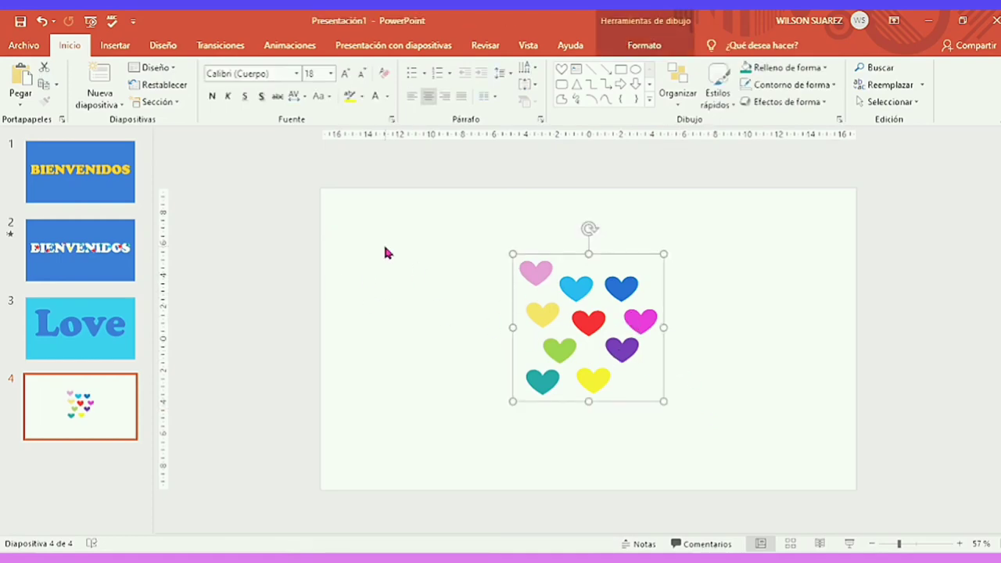
pyautogui.moveTo(383, 245); pyautogui.dragTo(806, 427)
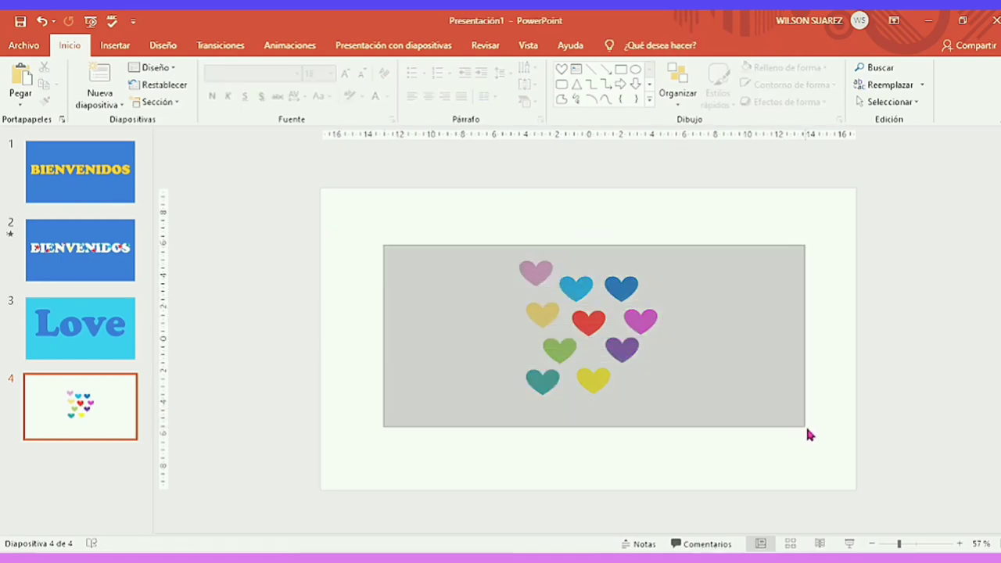
pyautogui.click(785, 408)
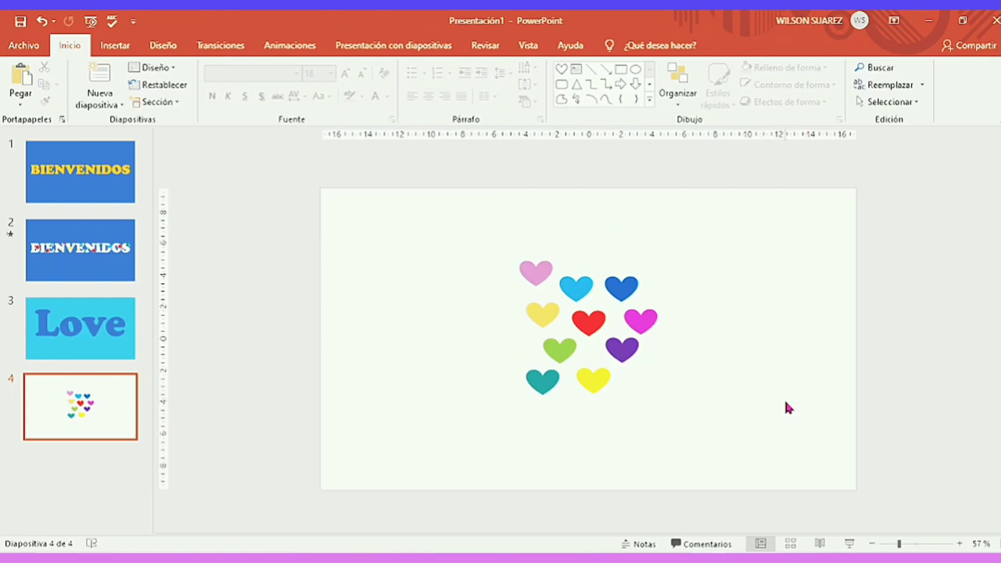
# On the Animaciones tab, select the whole heart group and apply the Girar emphasis effect.
pyautogui.click(307, 58)
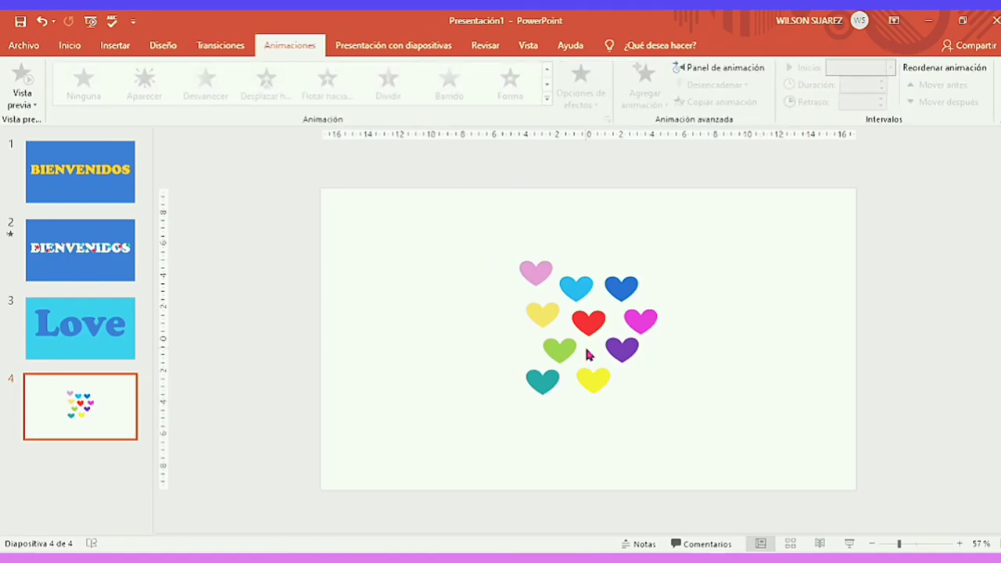
pyautogui.click(594, 373)
pyautogui.click(596, 372)
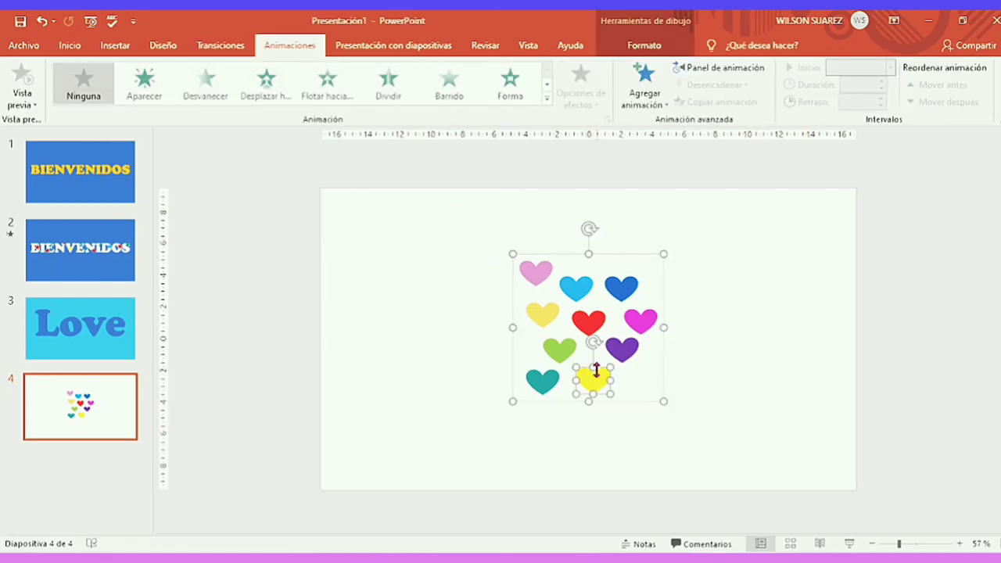
pyautogui.click(633, 397)
pyautogui.click(626, 343)
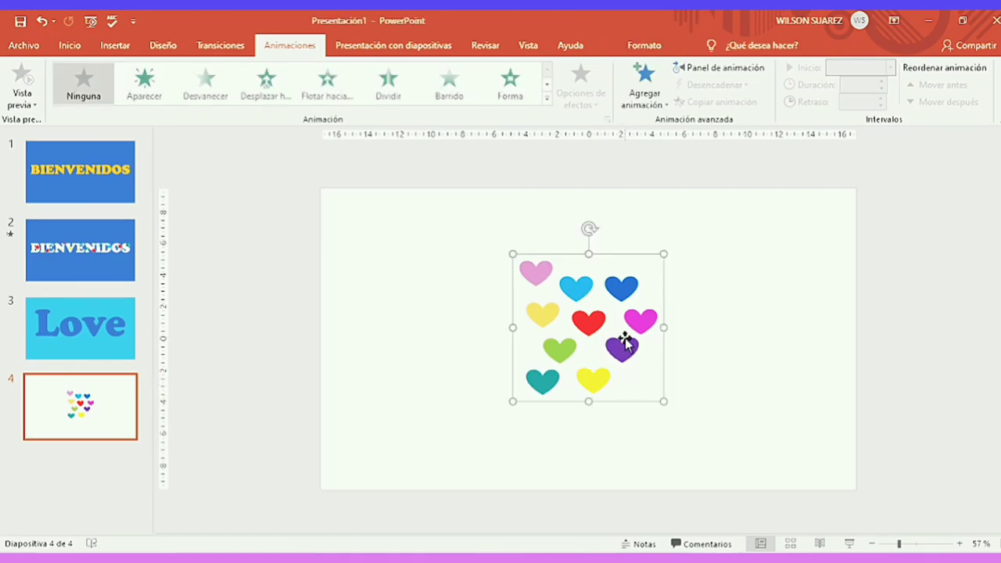
pyautogui.click(663, 105)
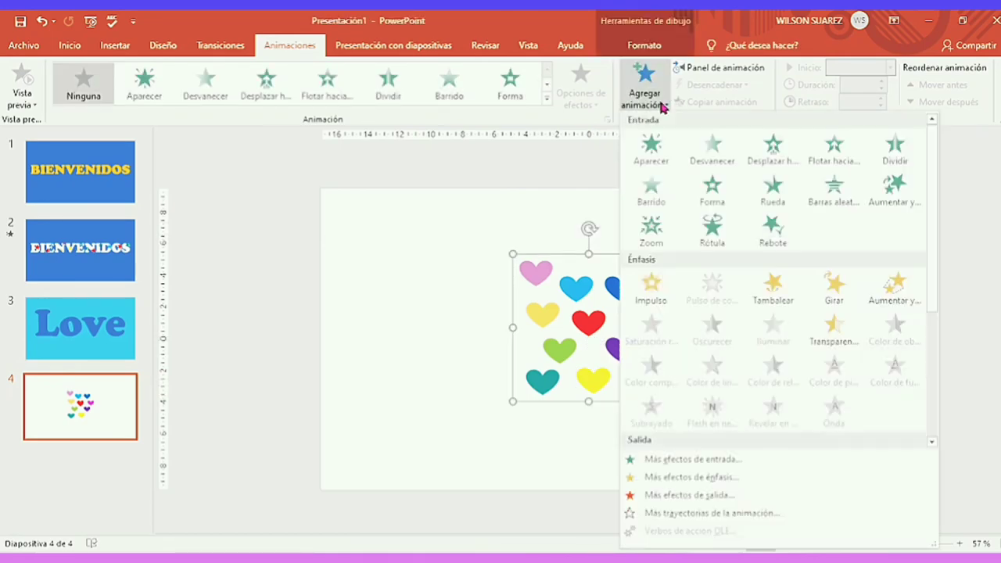
pyautogui.click(834, 288)
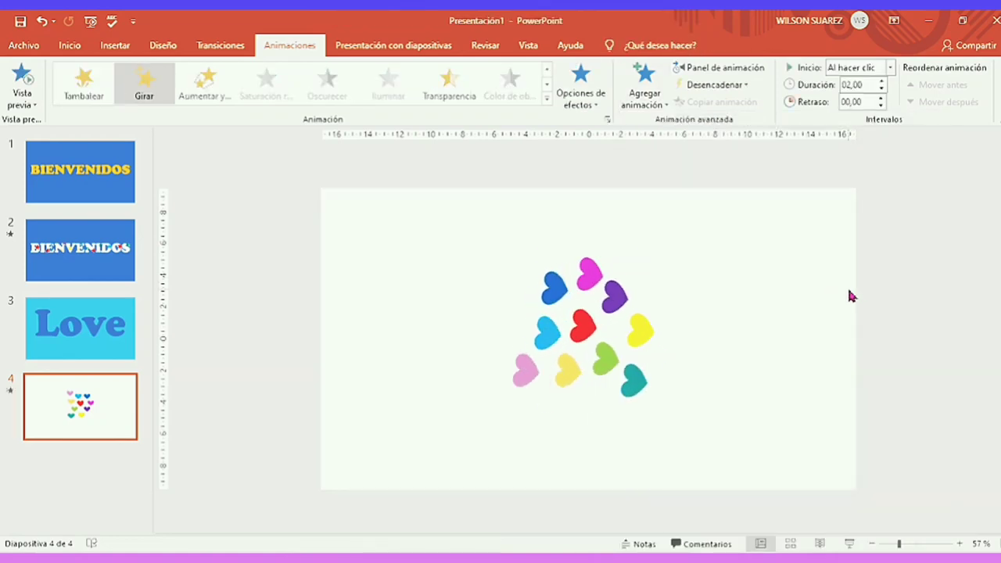
# Set the Grupo 22 spin to 3 segundos (lento), repeating Hasta el final de la diapositiva.
pyautogui.click(744, 68)
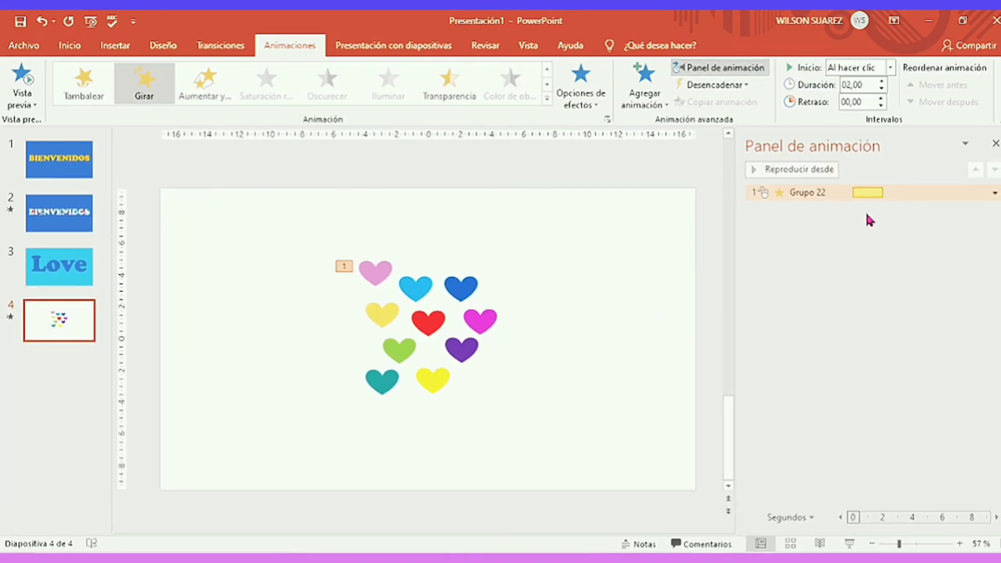
pyautogui.click(995, 193)
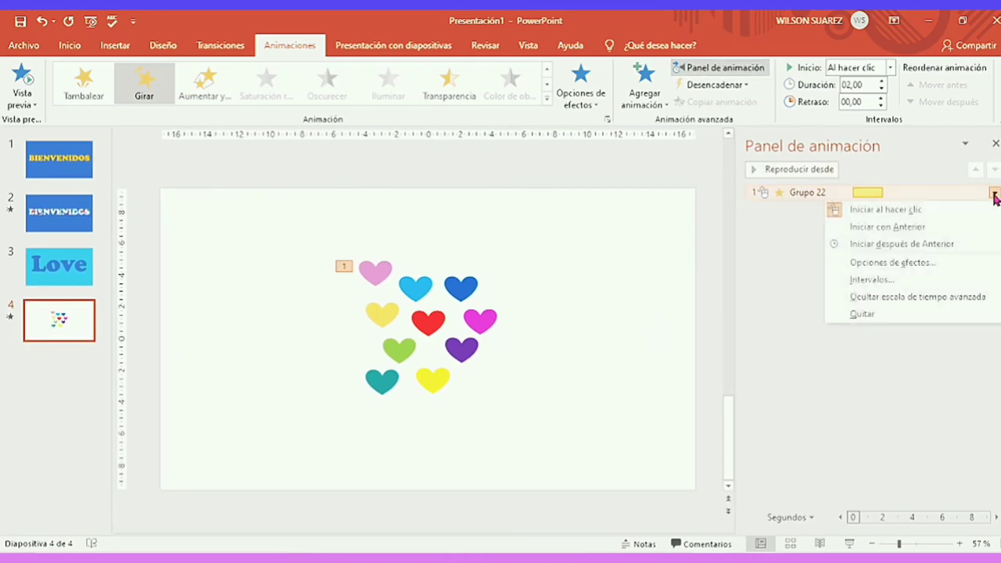
pyautogui.doubleClick(938, 196)
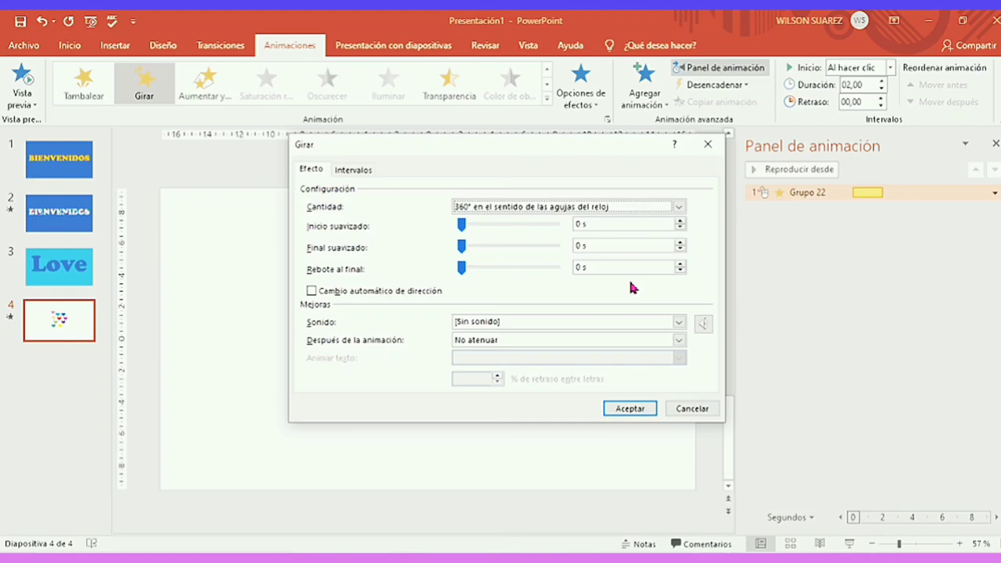
pyautogui.click(370, 170)
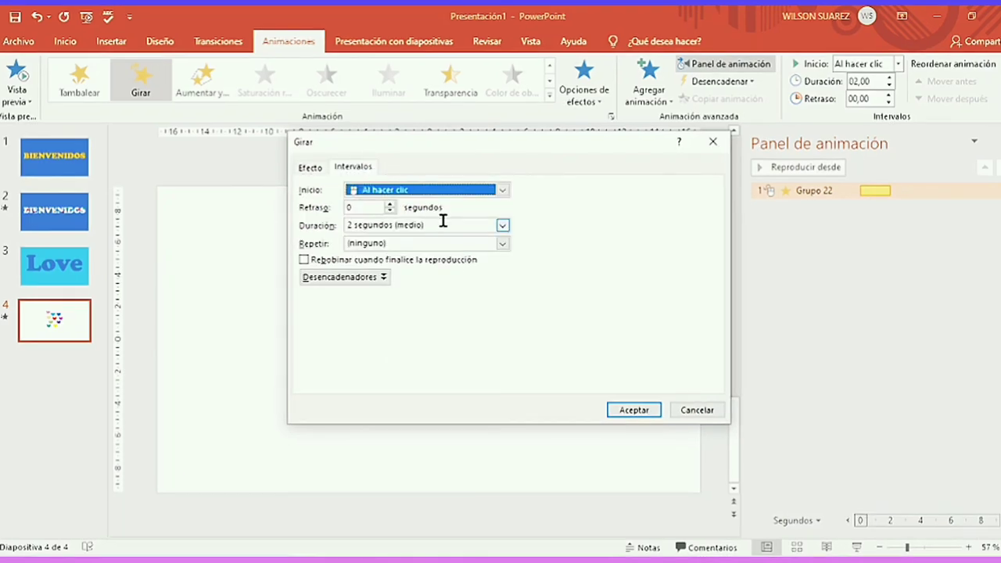
pyautogui.click(502, 225)
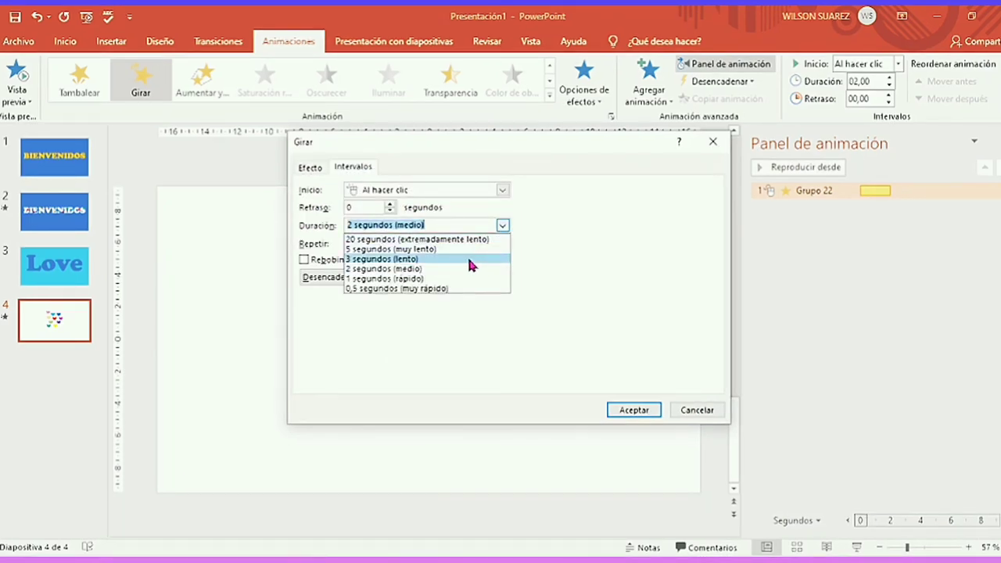
pyautogui.click(468, 259)
pyautogui.click(502, 244)
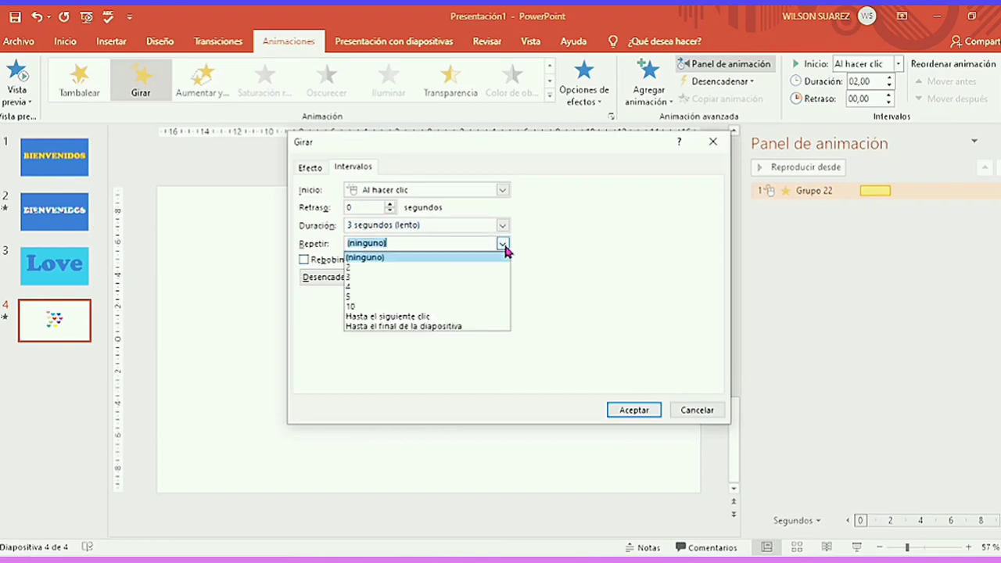
pyautogui.click(485, 331)
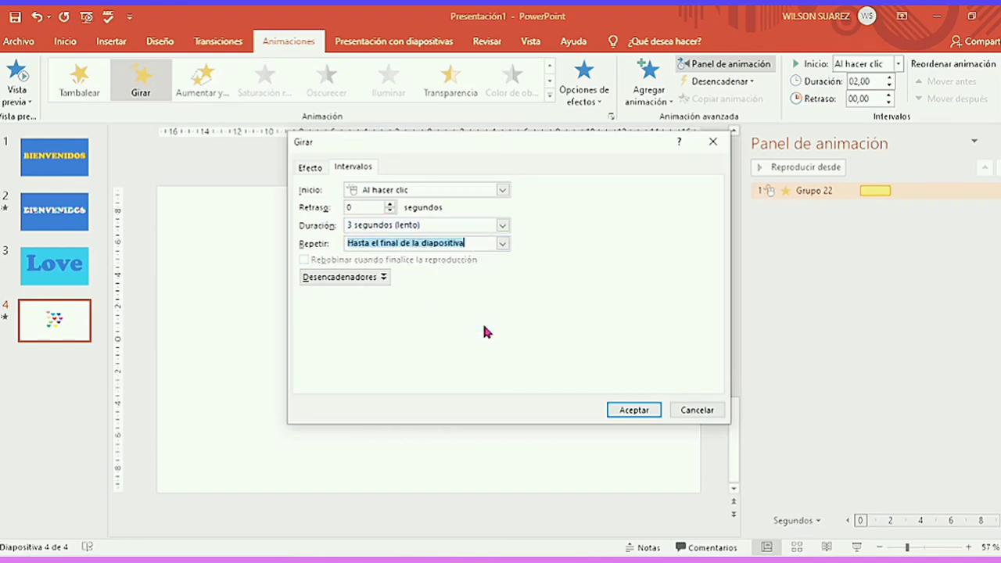
pyautogui.click(311, 169)
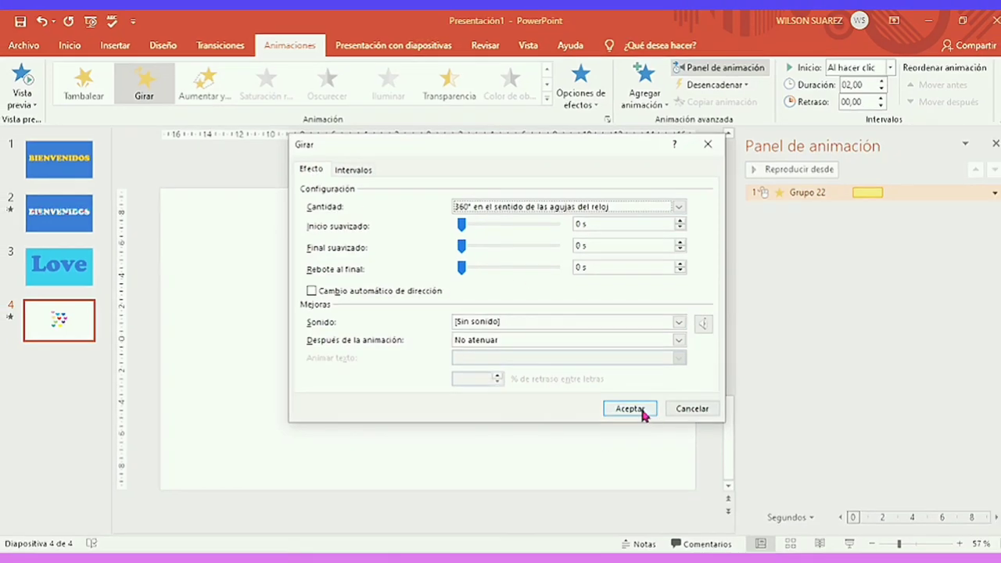
pyautogui.click(630, 409)
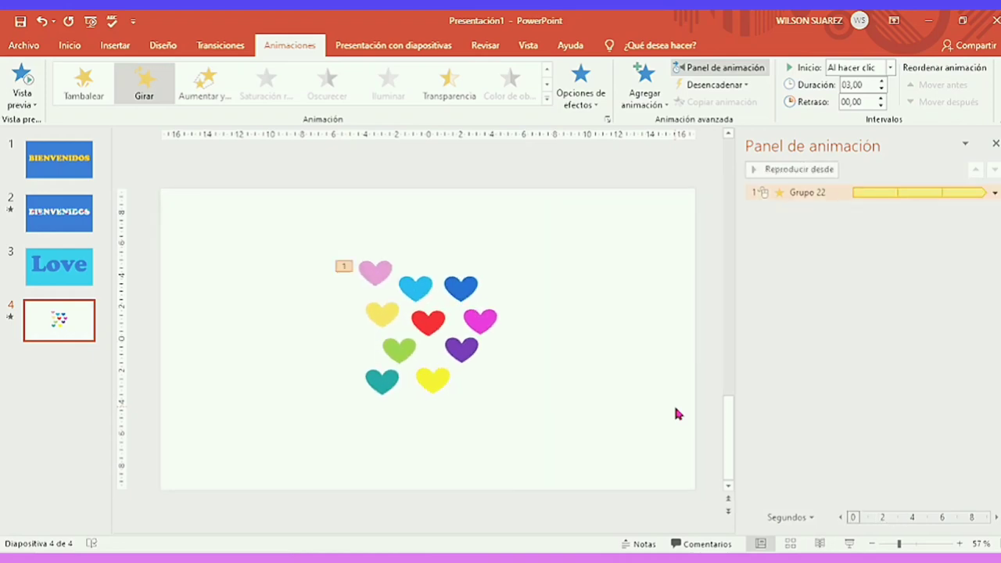
# Copy the heart group.
pyautogui.click(475, 344)
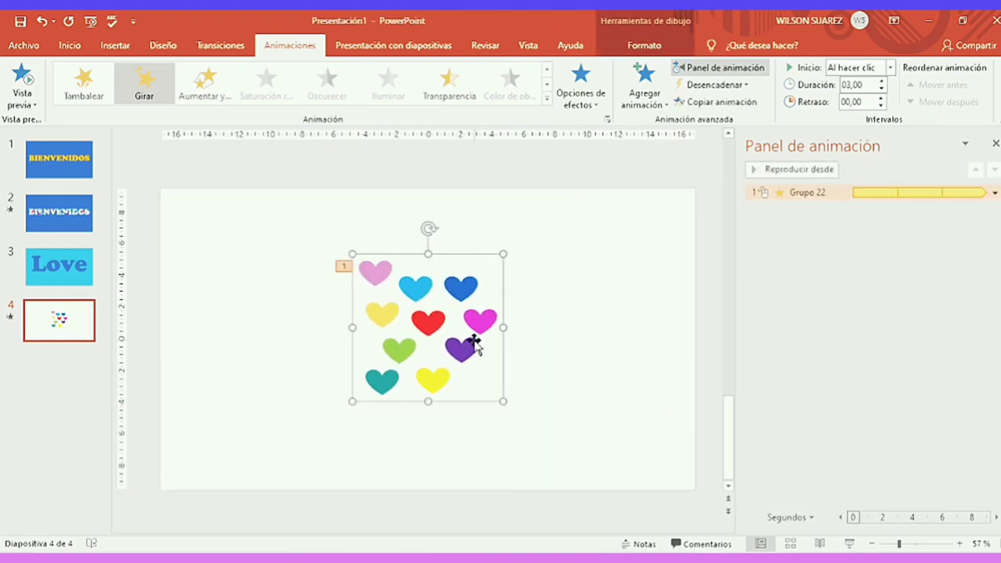
pyautogui.rightClick(475, 348)
pyautogui.press('Escape')
# Paste four copies of the heart group, placing them upper right, below, left, and lower down.
pyautogui.rightClick(587, 366)
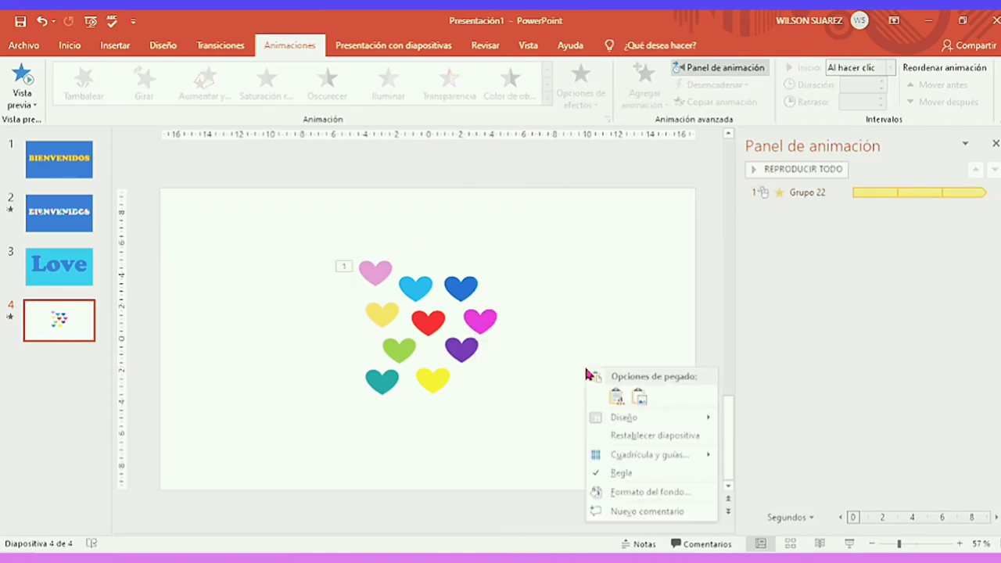
pyautogui.click(617, 401)
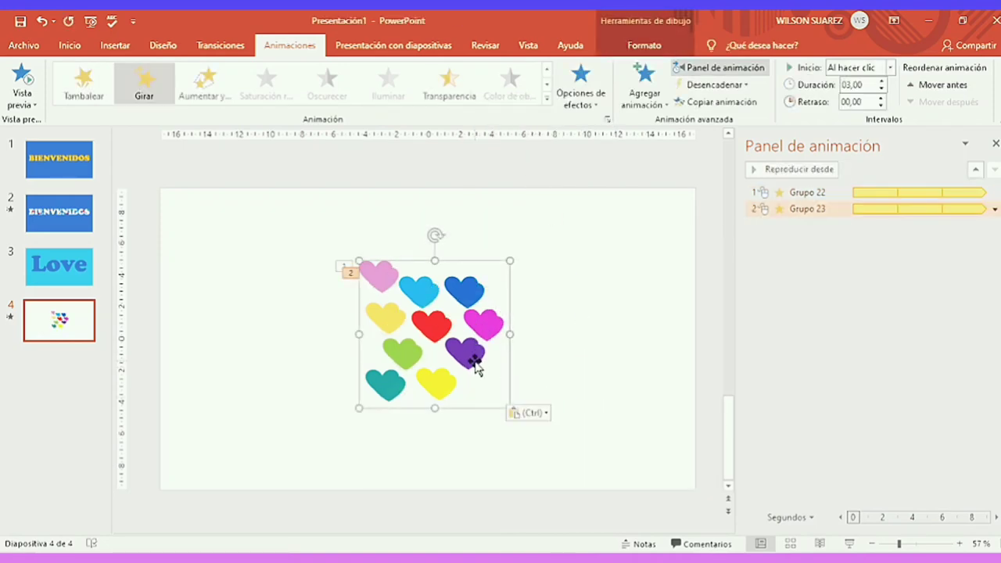
pyautogui.moveTo(477, 367)
pyautogui.mouseDown()
pyautogui.moveTo(600, 347)
pyautogui.moveTo(589, 324)
pyautogui.mouseUp()
pyautogui.rightClick(641, 432)
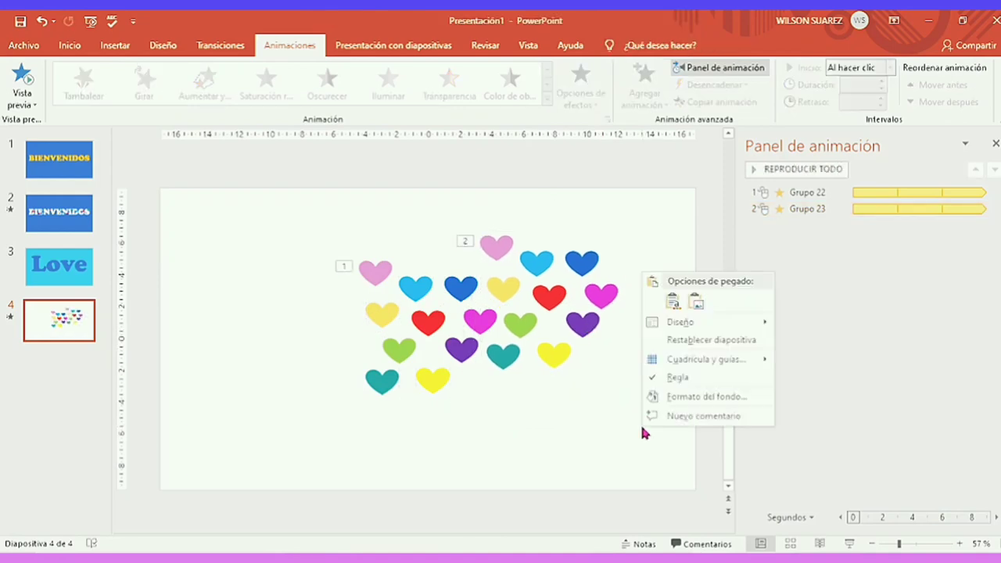
pyautogui.click(672, 302)
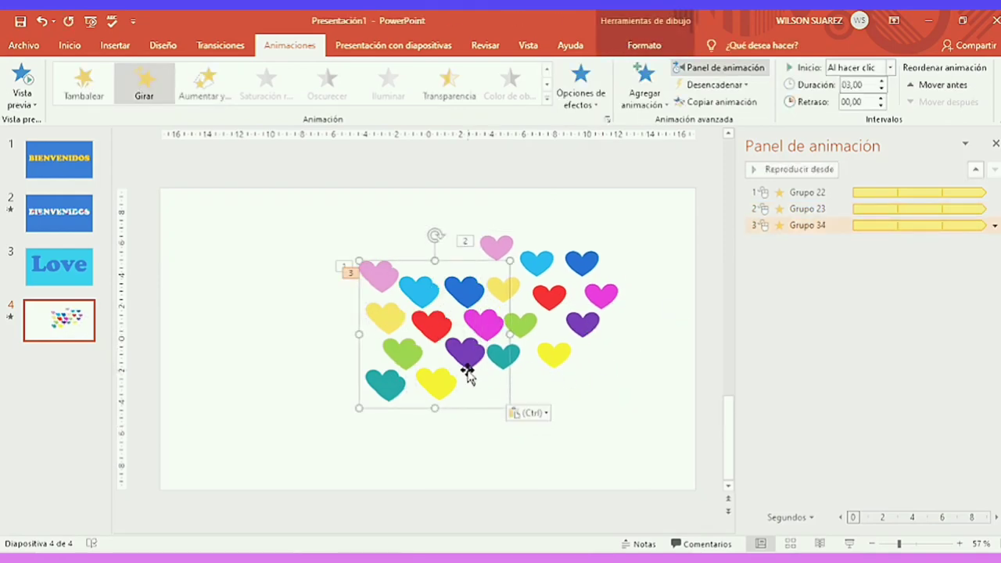
pyautogui.moveTo(467, 374); pyautogui.dragTo(556, 470)
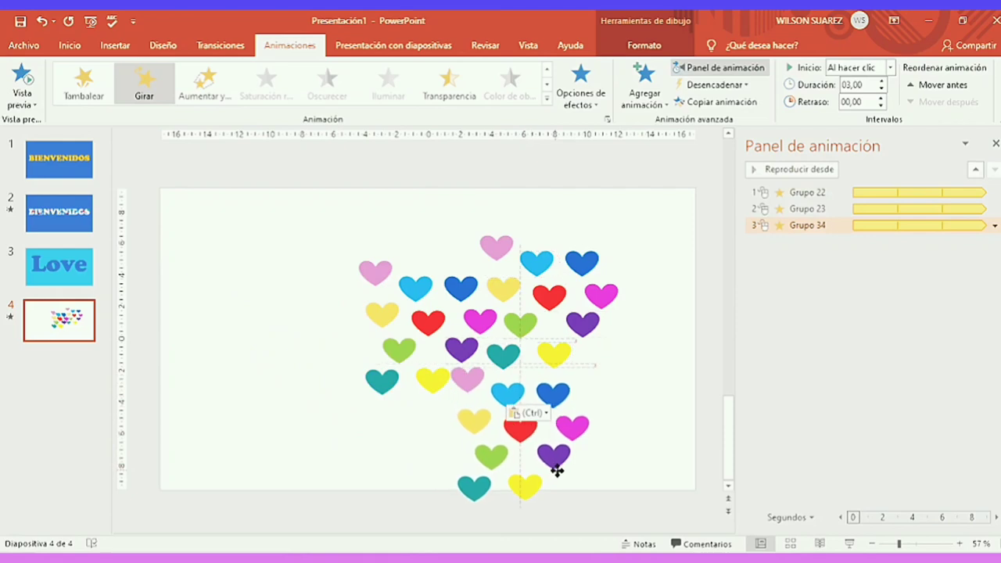
pyautogui.moveTo(556, 470); pyautogui.dragTo(564, 475)
pyautogui.rightClick(289, 388)
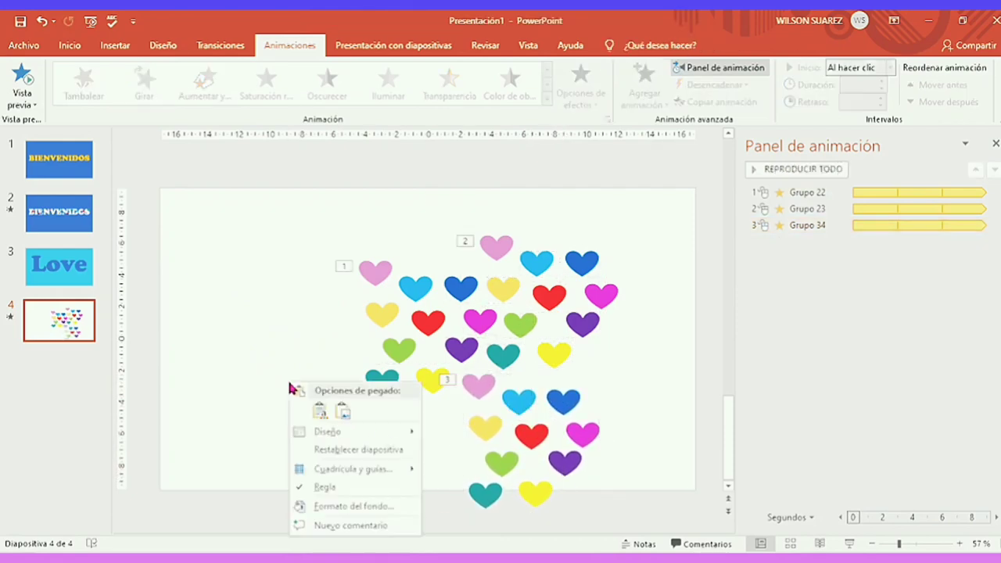
pyautogui.click(319, 409)
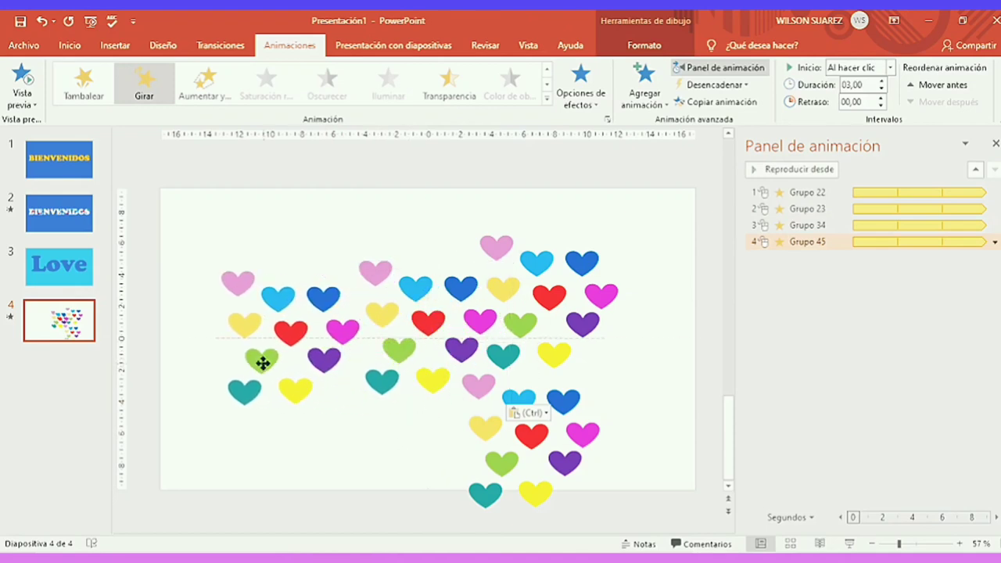
pyautogui.moveTo(408, 359); pyautogui.dragTo(277, 382)
pyautogui.rightClick(402, 461)
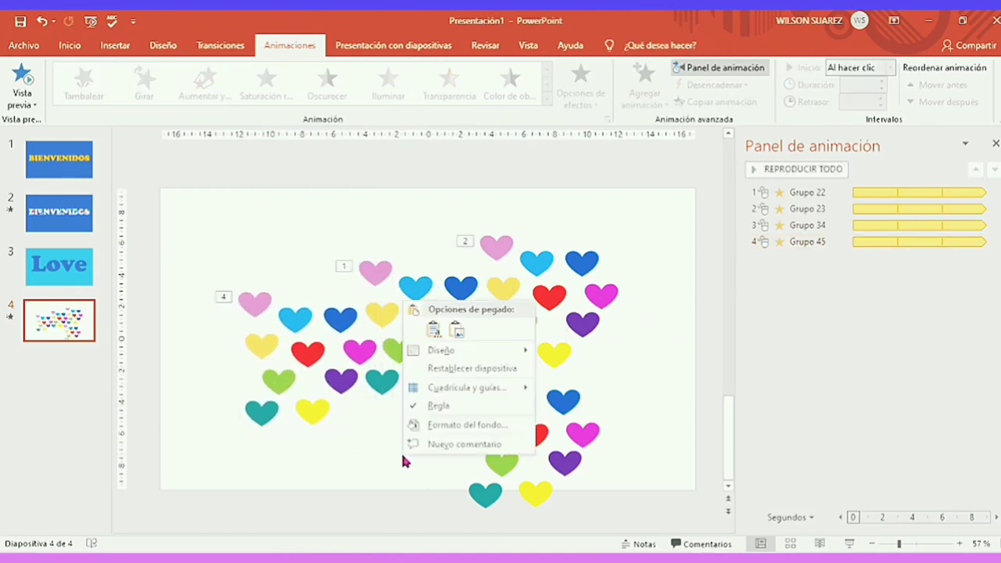
pyautogui.click(434, 329)
pyautogui.moveTo(362, 402)
pyautogui.mouseDown()
pyautogui.moveTo(370, 529)
pyautogui.moveTo(383, 514)
pyautogui.mouseUp()
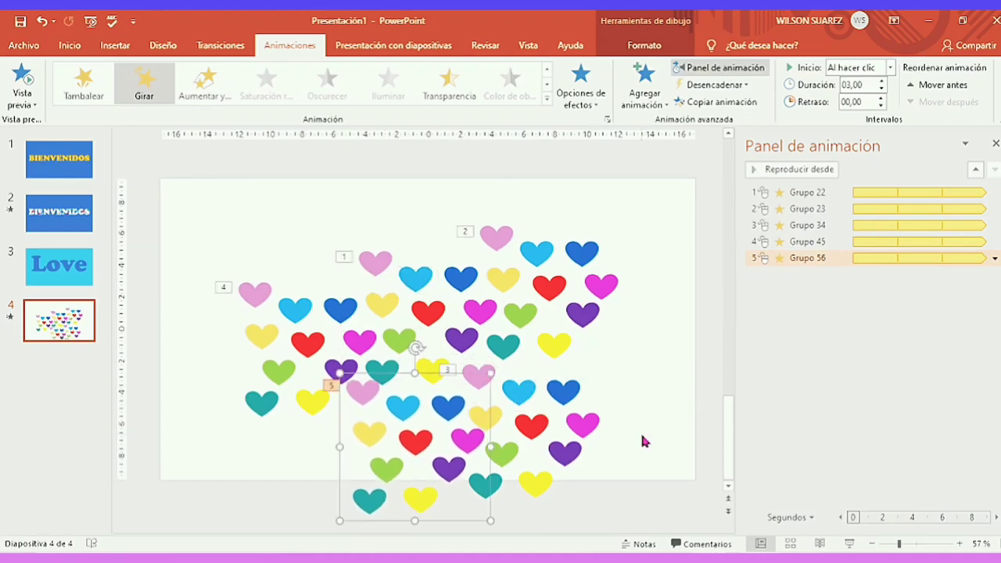
# Paste five more copies, placing them lower right, upper left, lower left, upper right, and left edge.
pyautogui.rightClick(644, 284)
pyautogui.click(670, 309)
pyautogui.moveTo(485, 353); pyautogui.dragTo(683, 432)
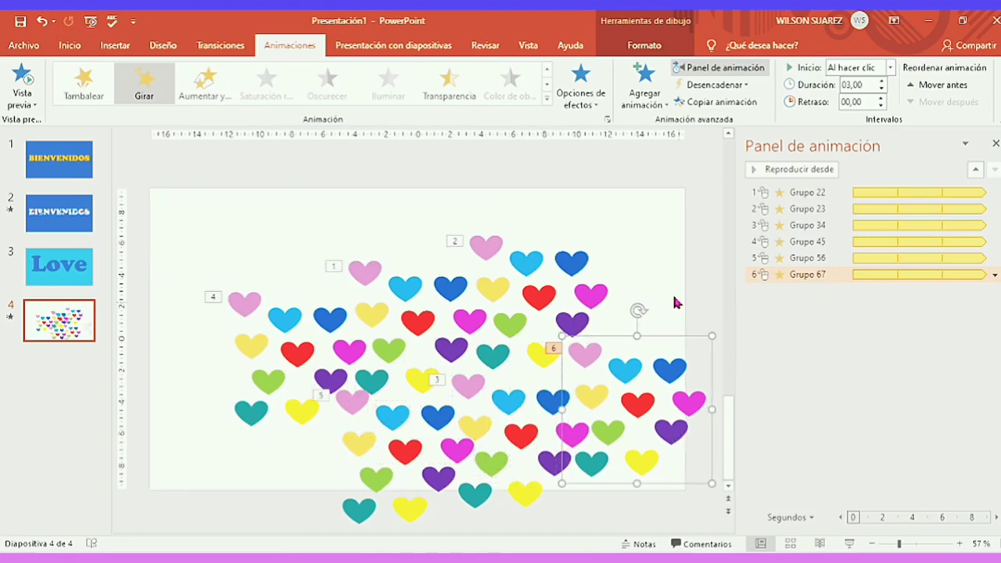
pyautogui.rightClick(657, 281)
pyautogui.click(670, 306)
pyautogui.moveTo(458, 356)
pyautogui.mouseDown()
pyautogui.moveTo(350, 242)
pyautogui.moveTo(357, 256)
pyautogui.mouseUp()
pyautogui.rightClick(670, 289)
pyautogui.click(701, 312)
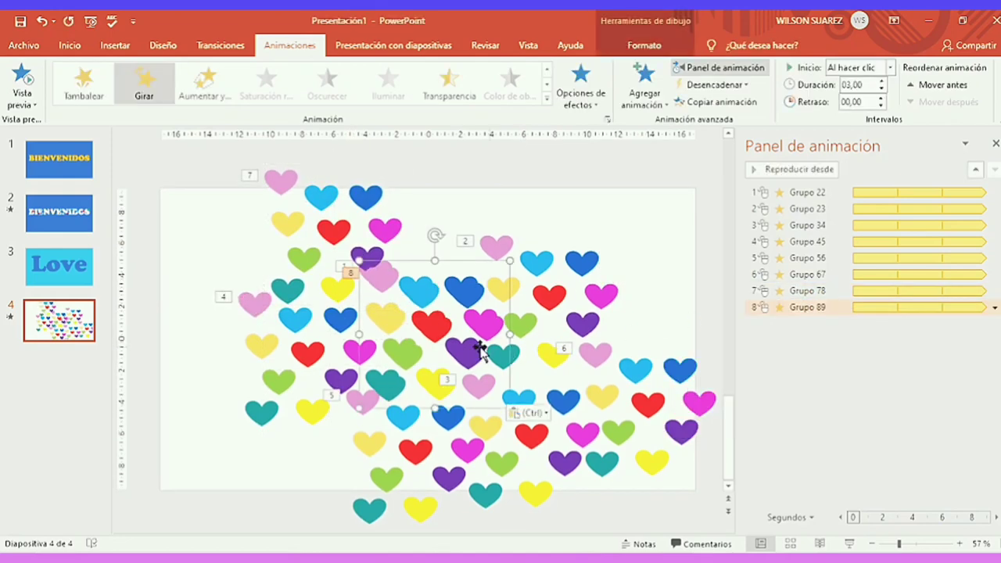
pyautogui.moveTo(462, 358)
pyautogui.mouseDown()
pyautogui.moveTo(279, 440)
pyautogui.moveTo(322, 500)
pyautogui.mouseUp()
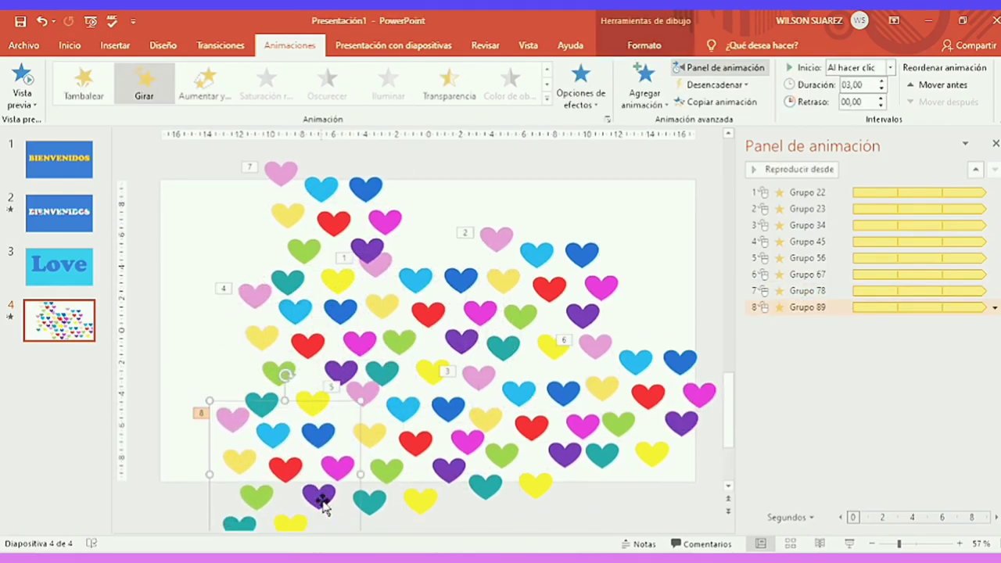
pyautogui.rightClick(713, 249)
pyautogui.click(732, 280)
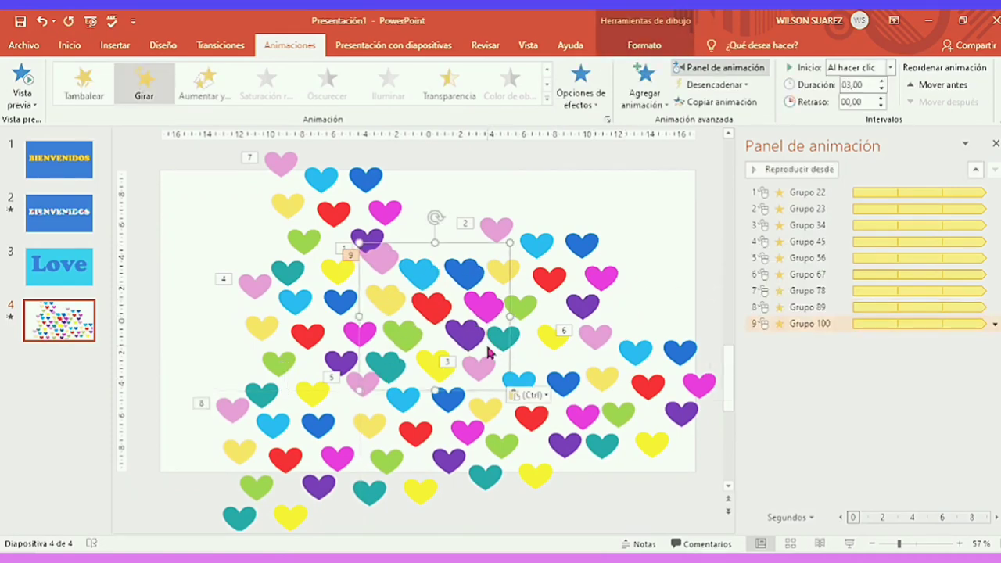
pyautogui.moveTo(491, 352)
pyautogui.mouseDown()
pyautogui.moveTo(456, 349)
pyautogui.moveTo(692, 294)
pyautogui.mouseUp()
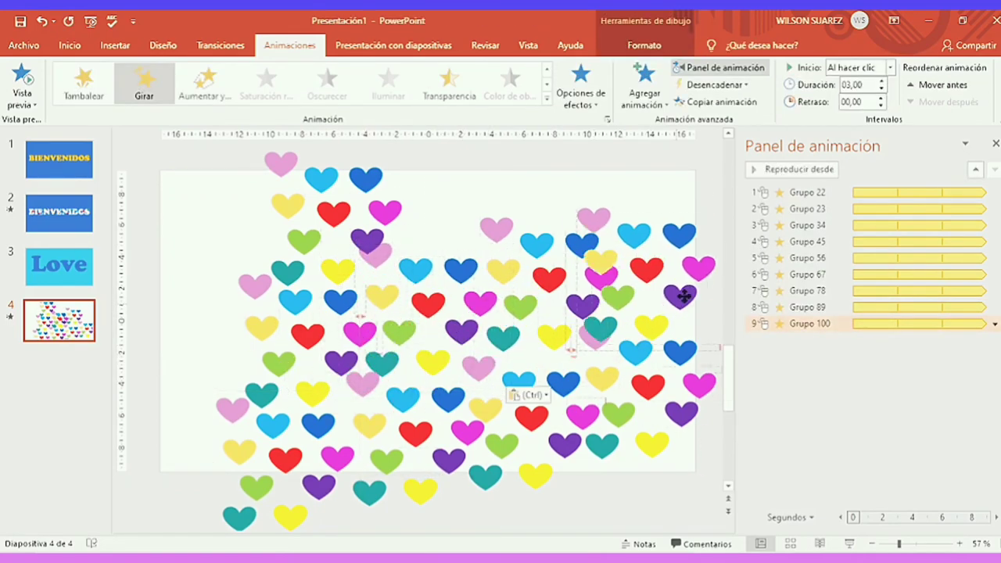
pyautogui.rightClick(166, 244)
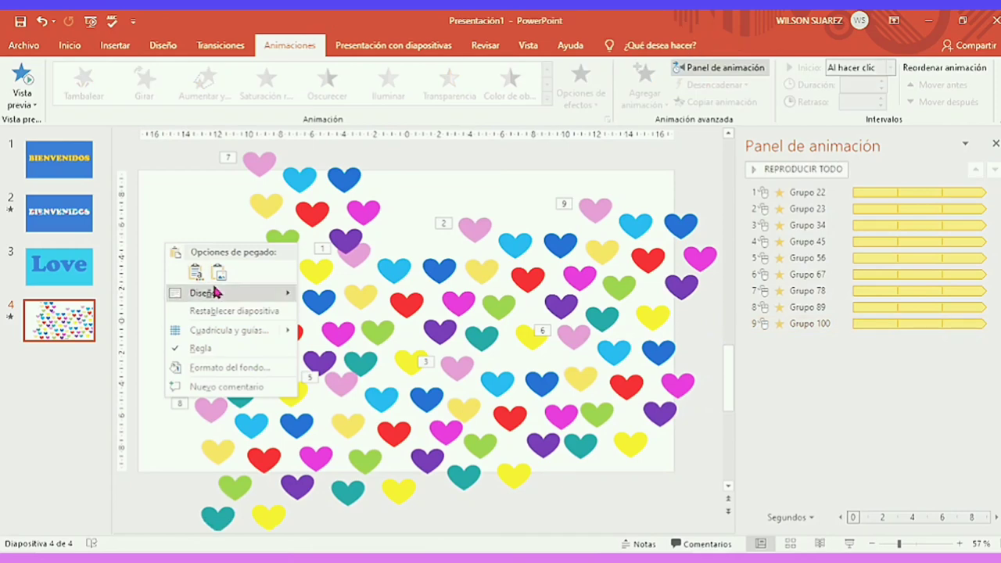
pyautogui.click(187, 270)
pyautogui.moveTo(395, 344); pyautogui.dragTo(143, 384)
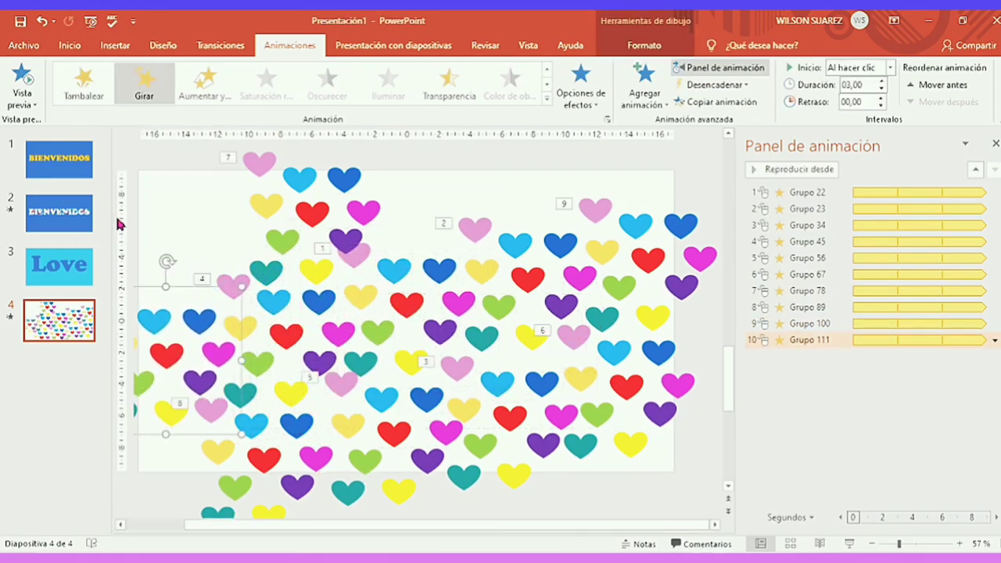
# Select the Grupo 23 to Grupo 111 spin animations and set their Inicio to Con la anterior.
pyautogui.click(178, 205)
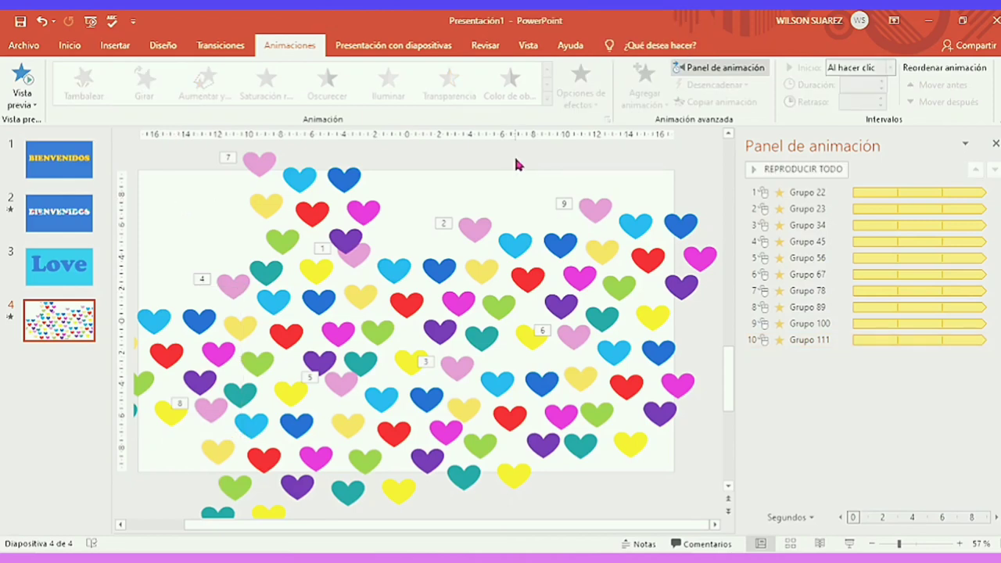
pyautogui.click(745, 209)
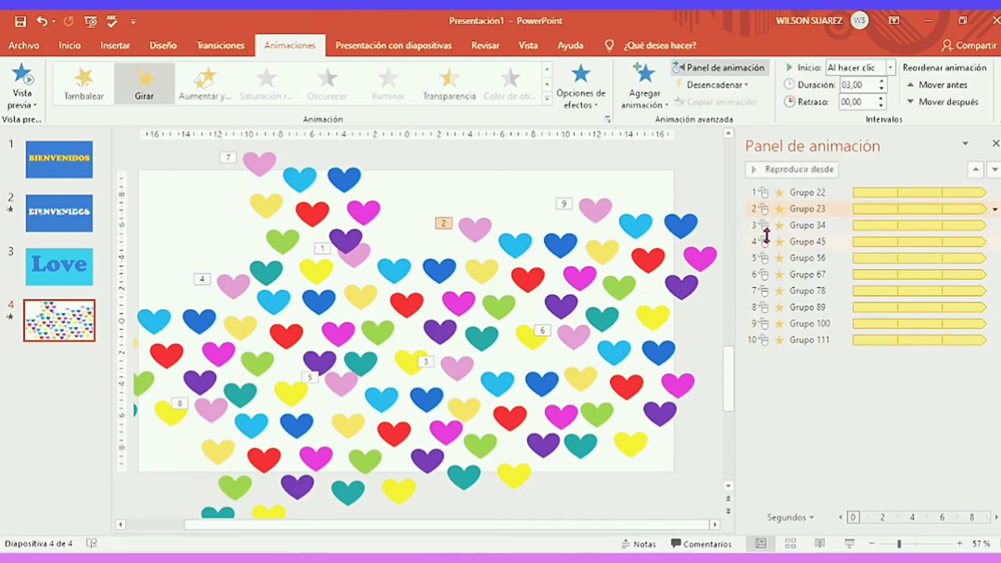
pyautogui.moveTo(763, 226); pyautogui.dragTo(803, 274)
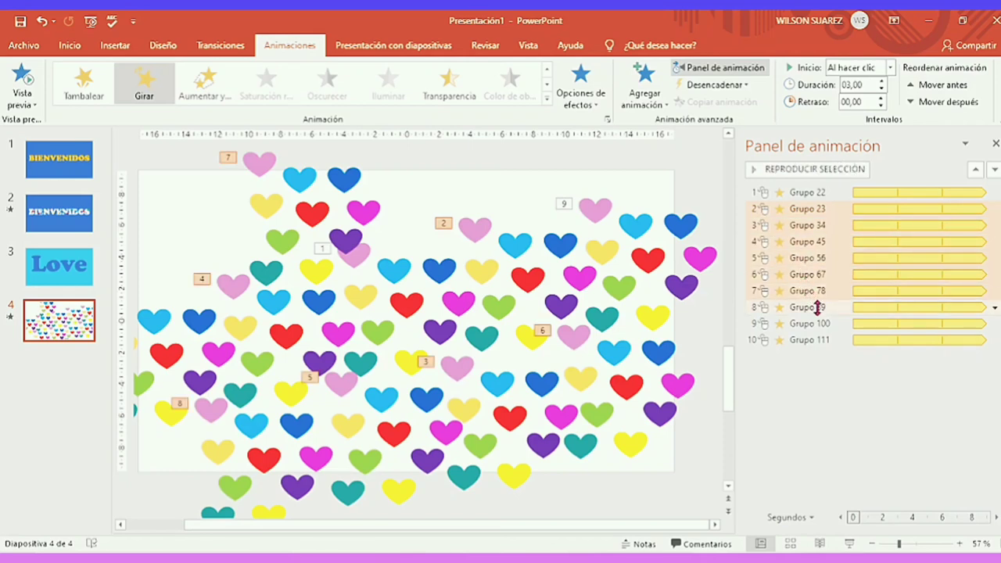
pyautogui.moveTo(803, 274)
pyautogui.mouseDown()
pyautogui.moveTo(819, 323)
pyautogui.moveTo(800, 398)
pyautogui.mouseUp()
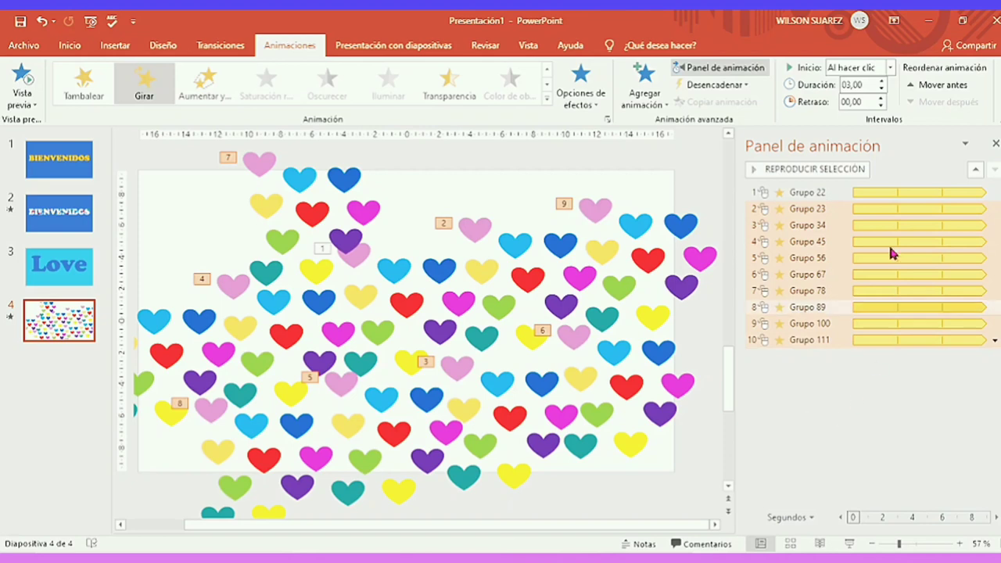
pyautogui.click(887, 69)
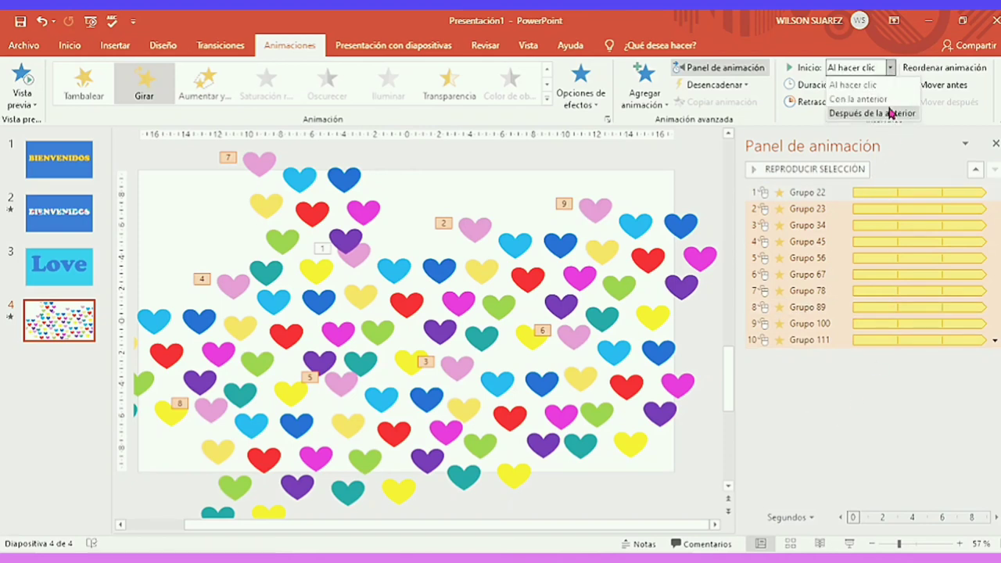
pyautogui.click(889, 100)
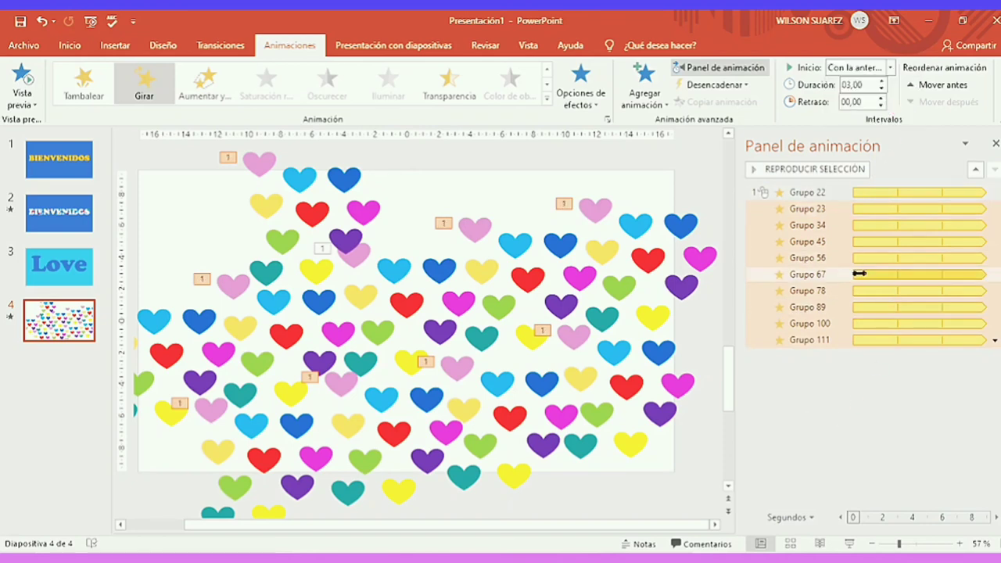
# Preview the slide's animations, then clear the selection.
pyautogui.click(22, 78)
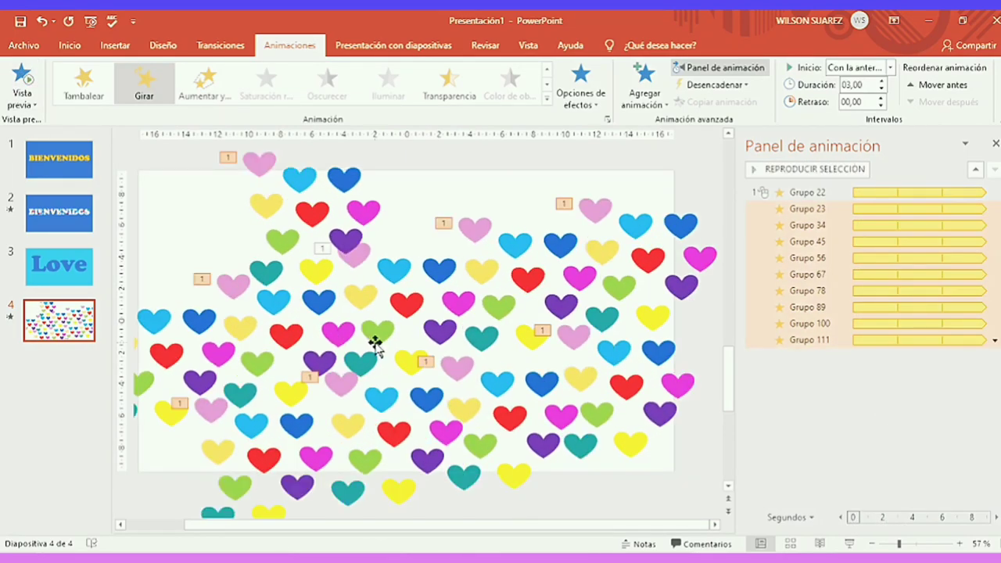
pyautogui.click(373, 345)
pyautogui.click(411, 422)
pyautogui.press('Escape')
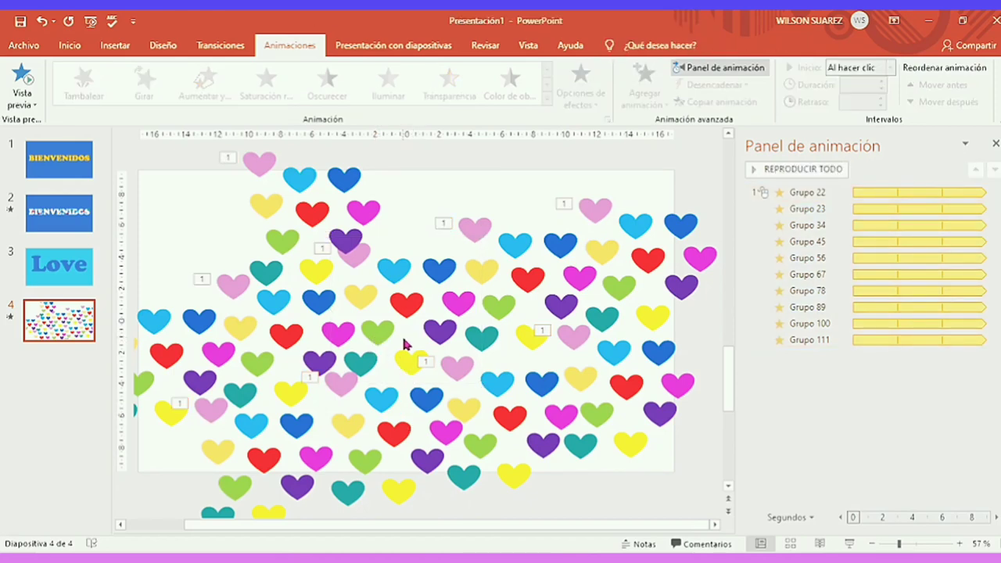
# Add a Zoom básico exit effect to Grupo 22 from Más efectos de salida and set its zoom direction.
pyautogui.click(354, 328)
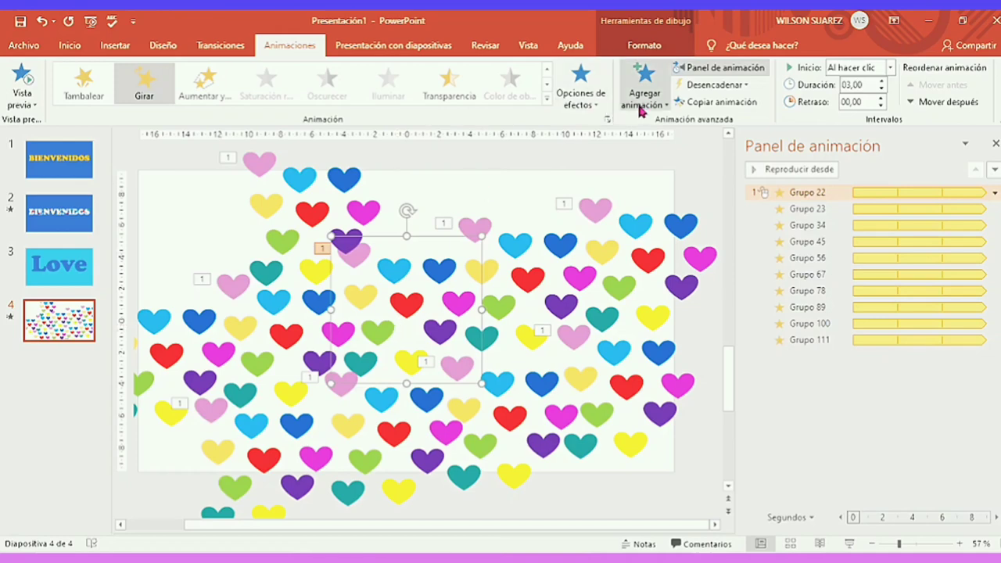
pyautogui.click(594, 105)
pyautogui.click(657, 109)
pyautogui.click(659, 110)
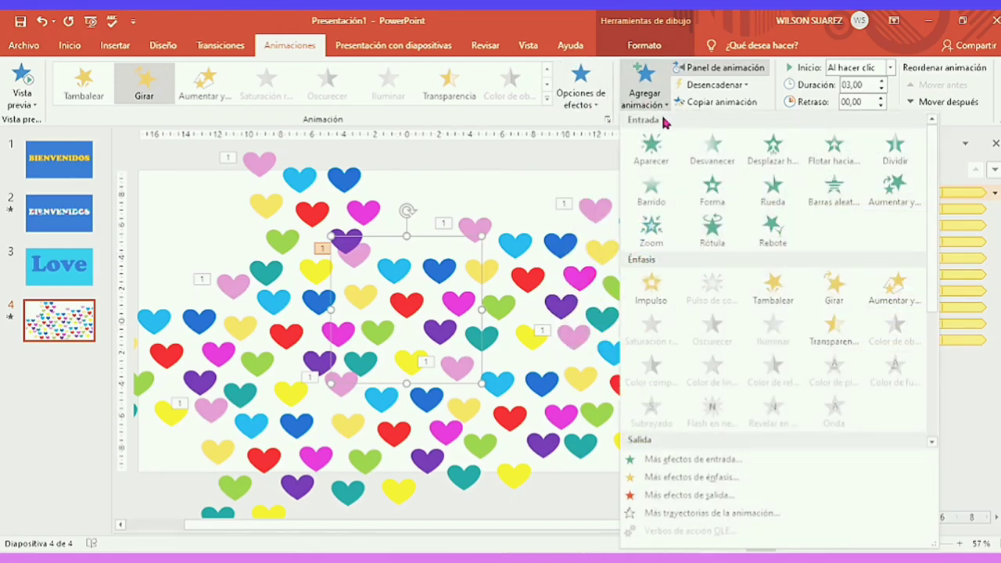
pyautogui.click(656, 496)
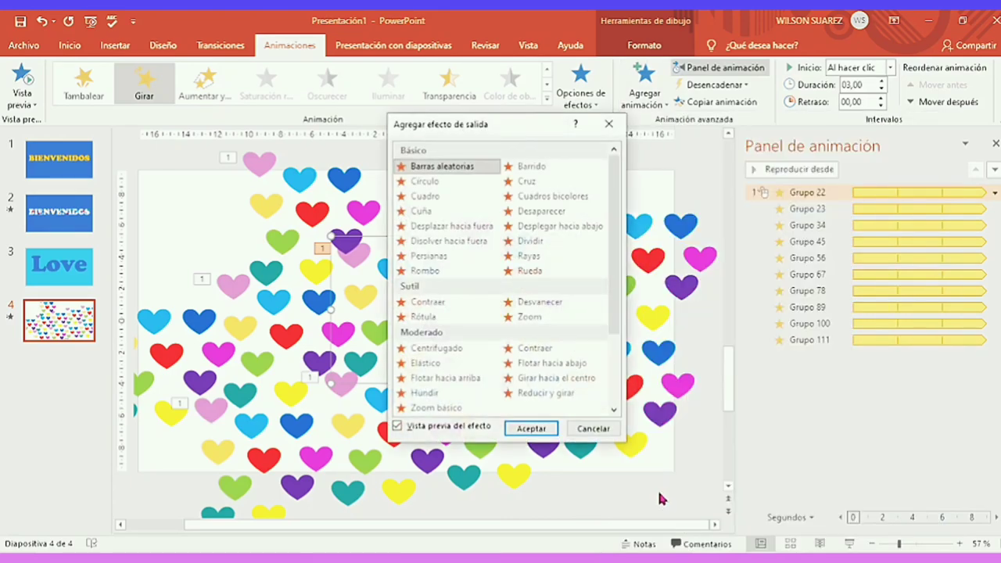
pyautogui.click(448, 407)
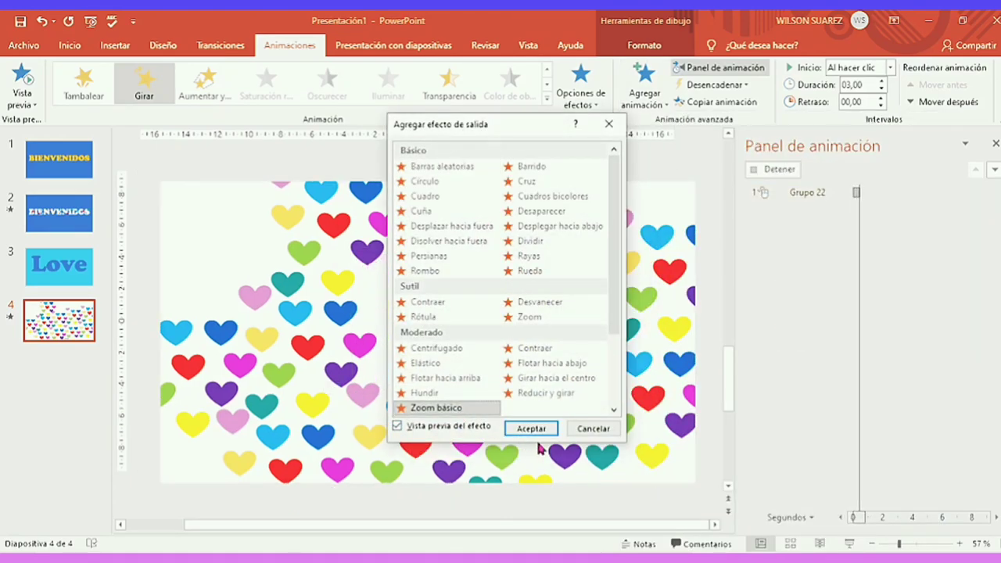
pyautogui.click(531, 428)
pyautogui.click(594, 103)
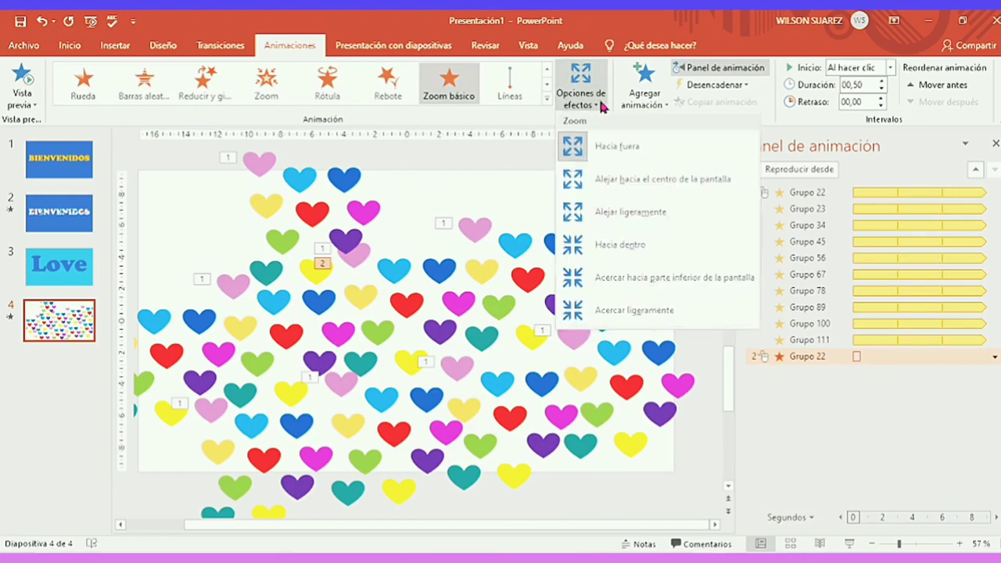
pyautogui.click(634, 281)
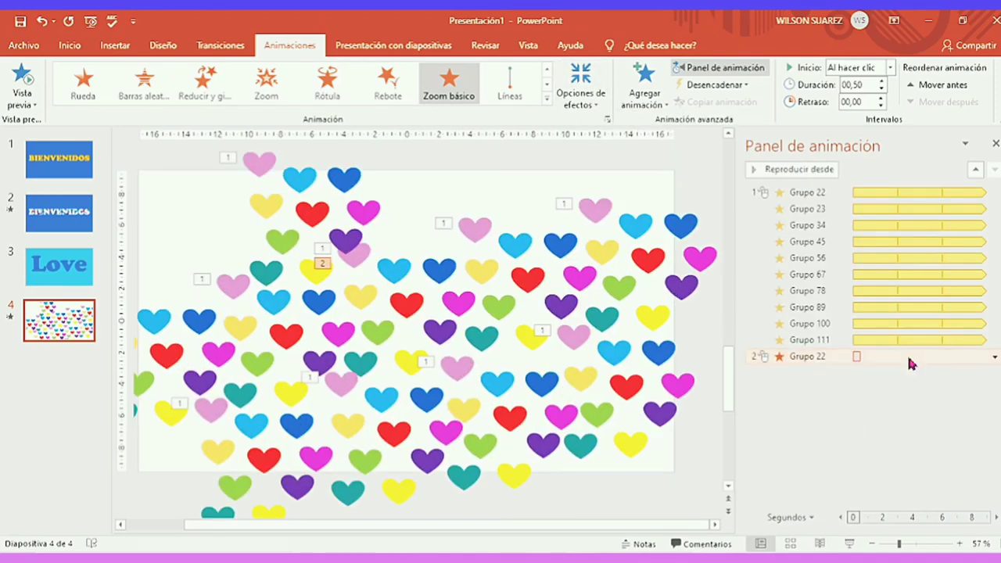
# Set the zoom exit to 3 segundos, repeating Hasta el final de la diapositiva, and preview it.
pyautogui.doubleClick(909, 360)
pyautogui.click(370, 196)
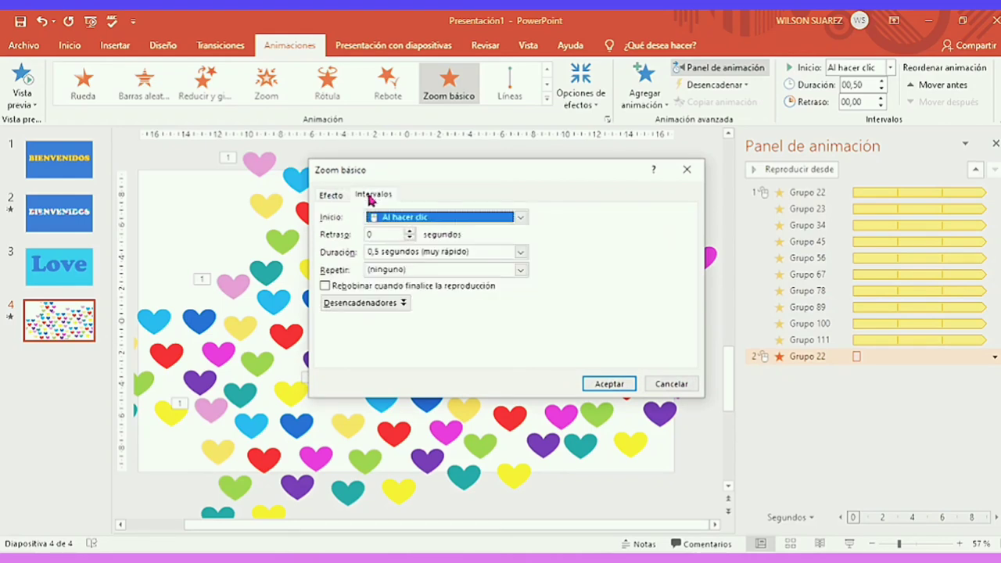
pyautogui.click(520, 256)
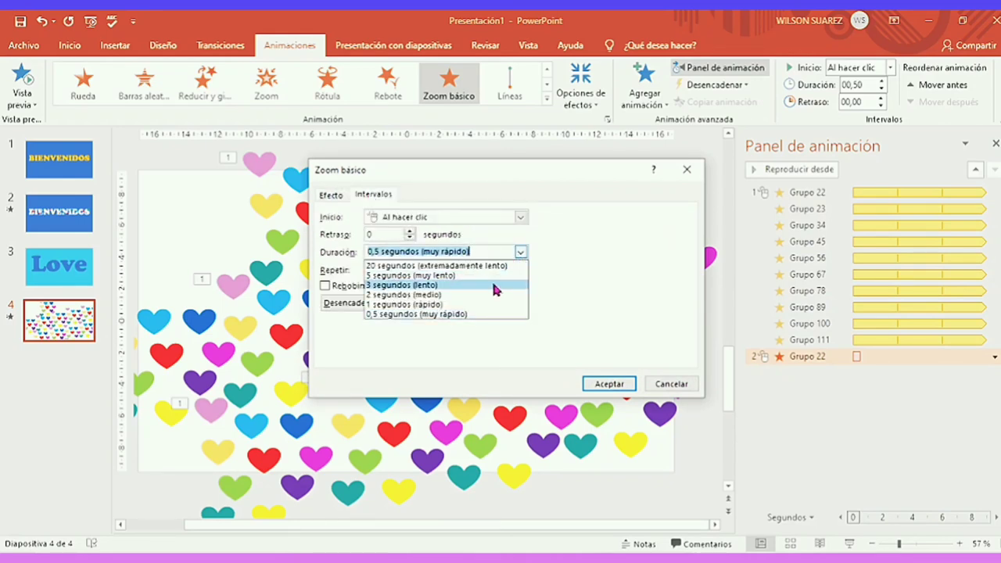
pyautogui.click(492, 283)
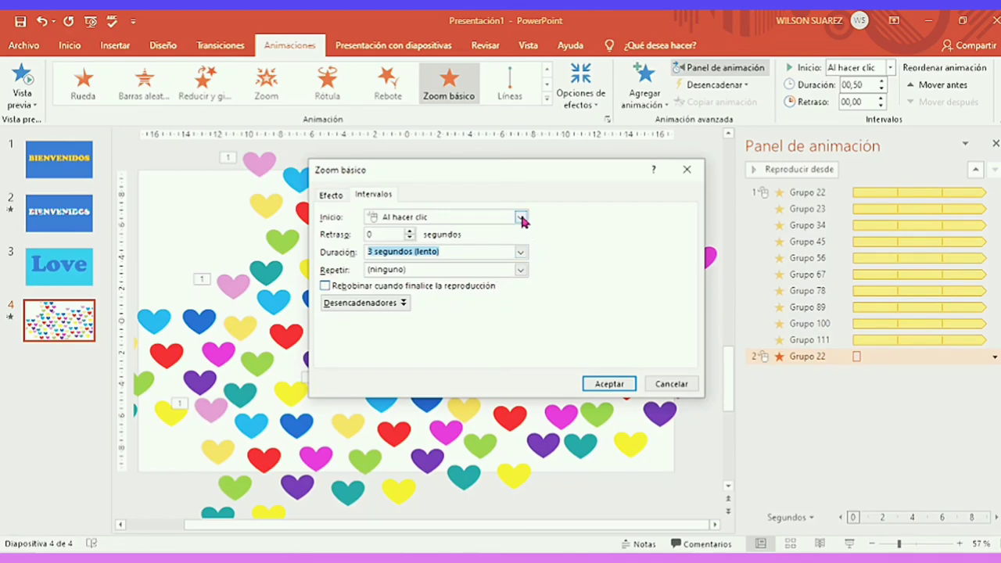
pyautogui.click(520, 270)
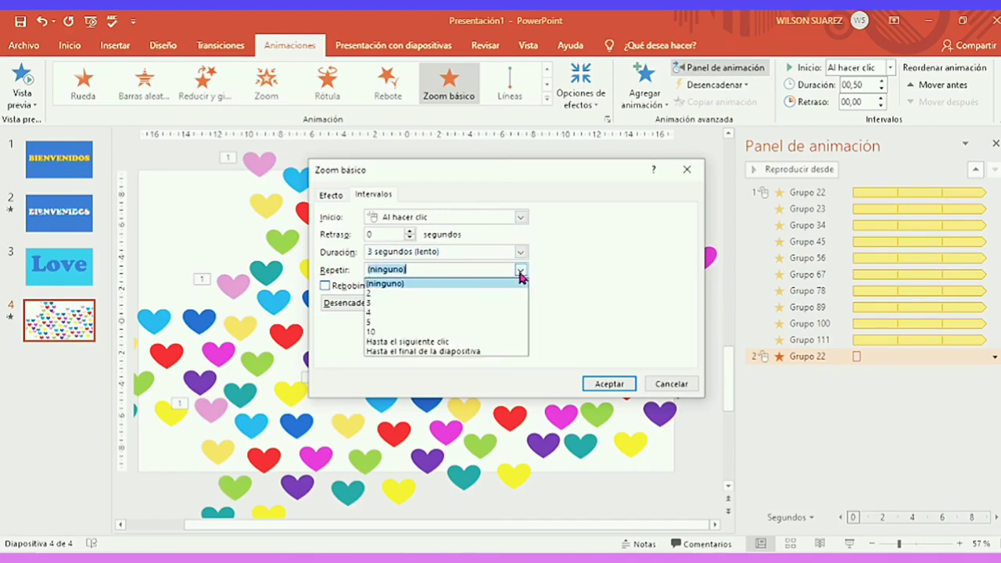
pyautogui.click(512, 351)
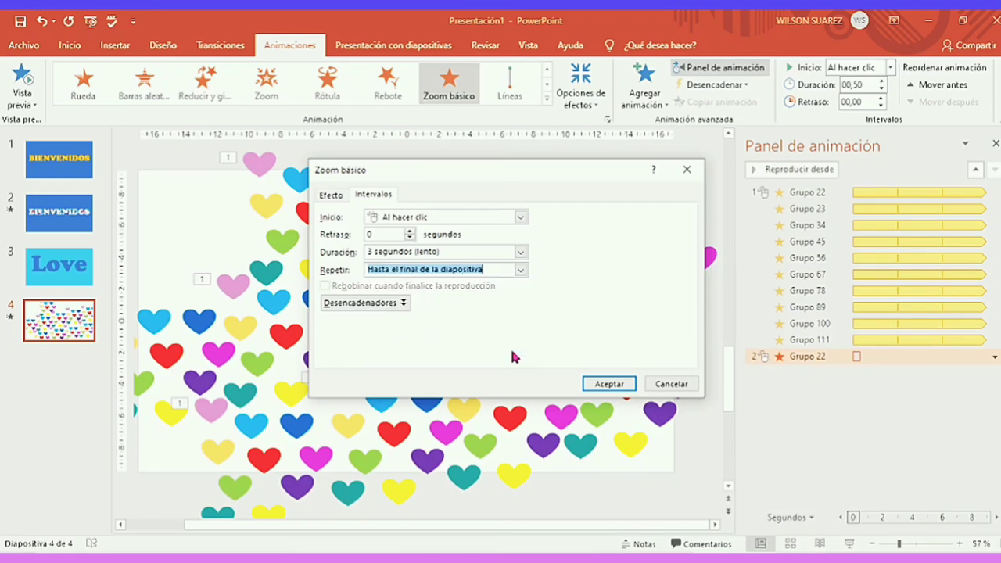
pyautogui.click(610, 384)
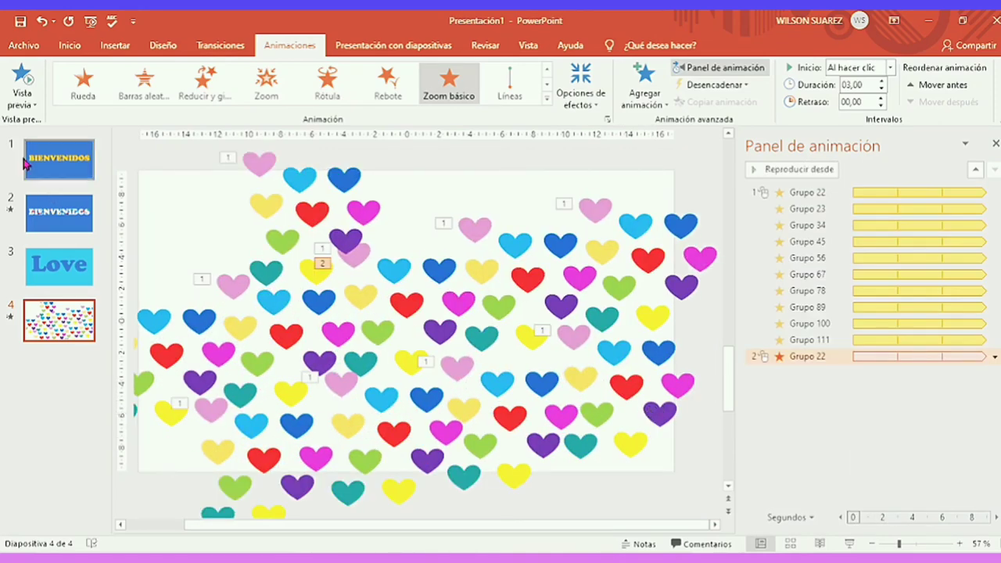
pyautogui.click(23, 78)
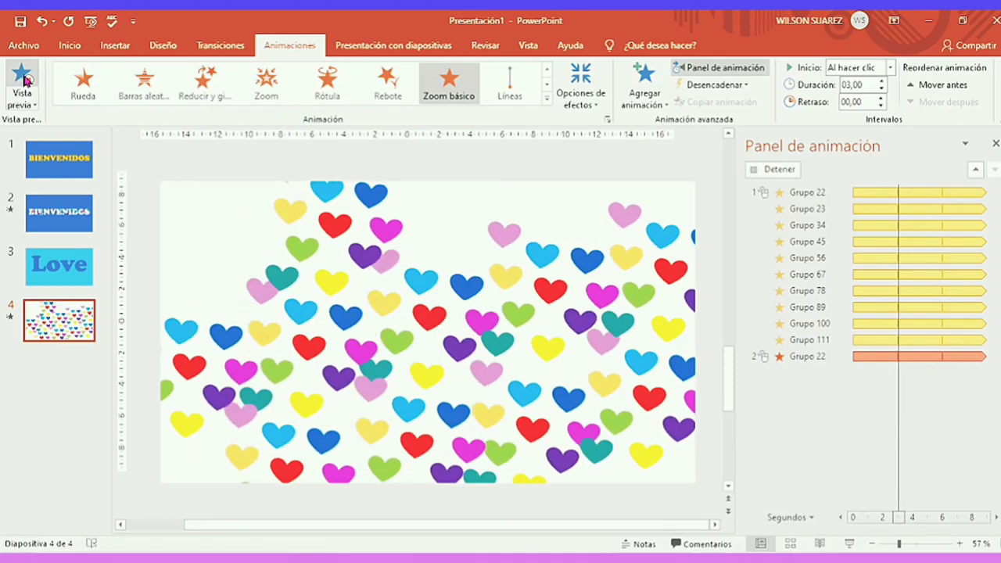
# Make the zoom exit start Con la anterior and preview the slide again.
pyautogui.click(890, 67)
pyautogui.click(860, 99)
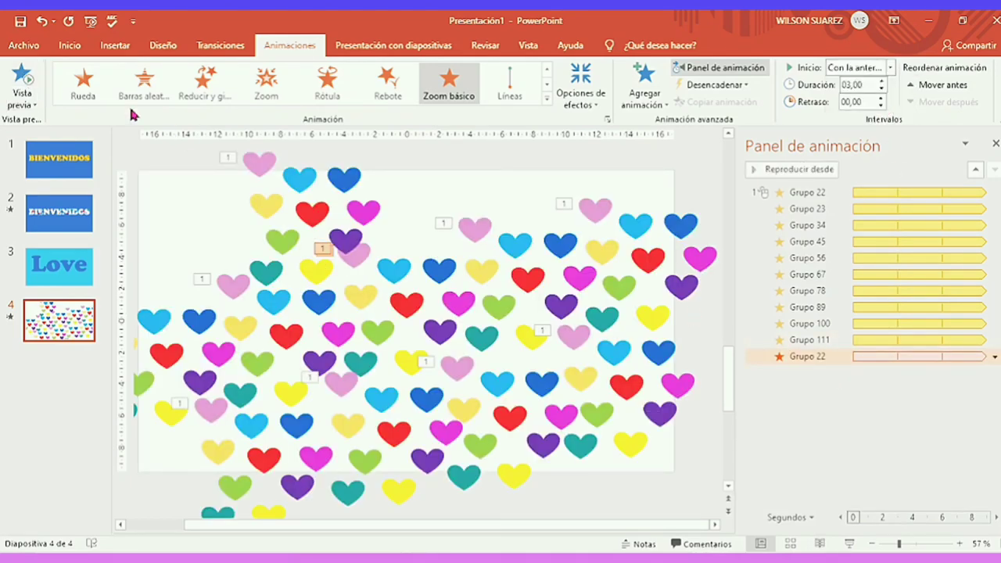
pyautogui.click(23, 81)
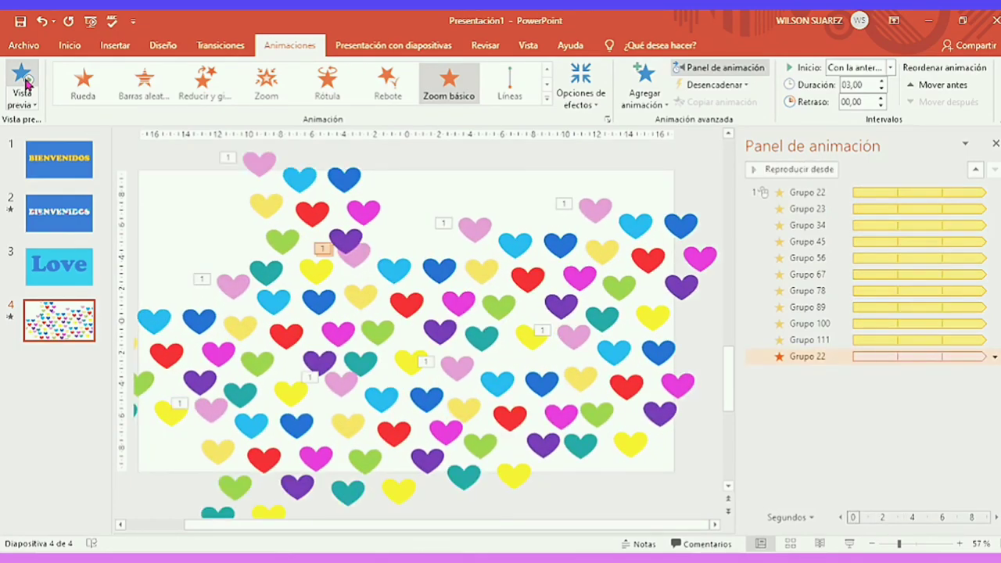
# Preview the animations, copy the Love cutout from slide 3, and return to slide 4.
pyautogui.click(23, 81)
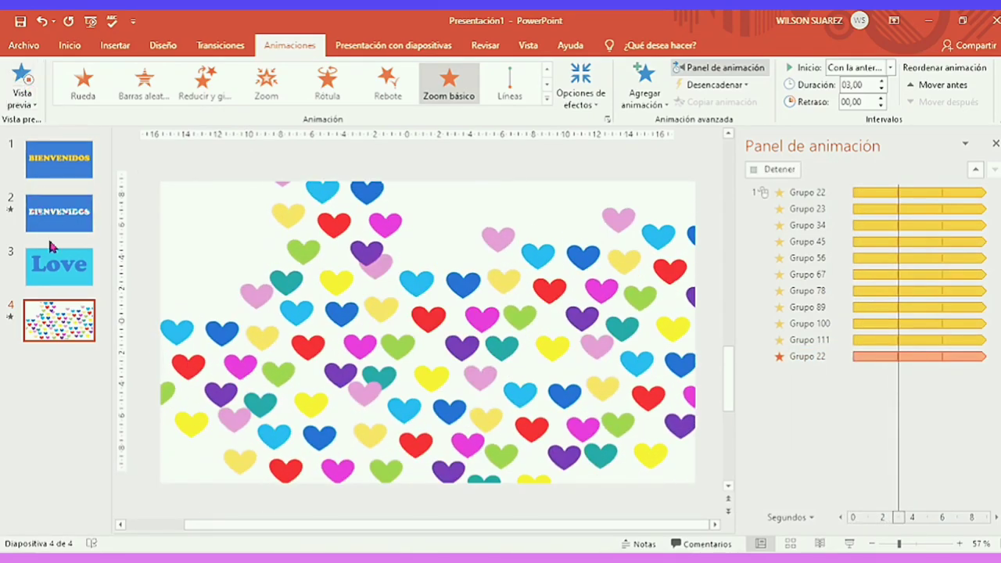
pyautogui.click(78, 271)
pyautogui.click(374, 279)
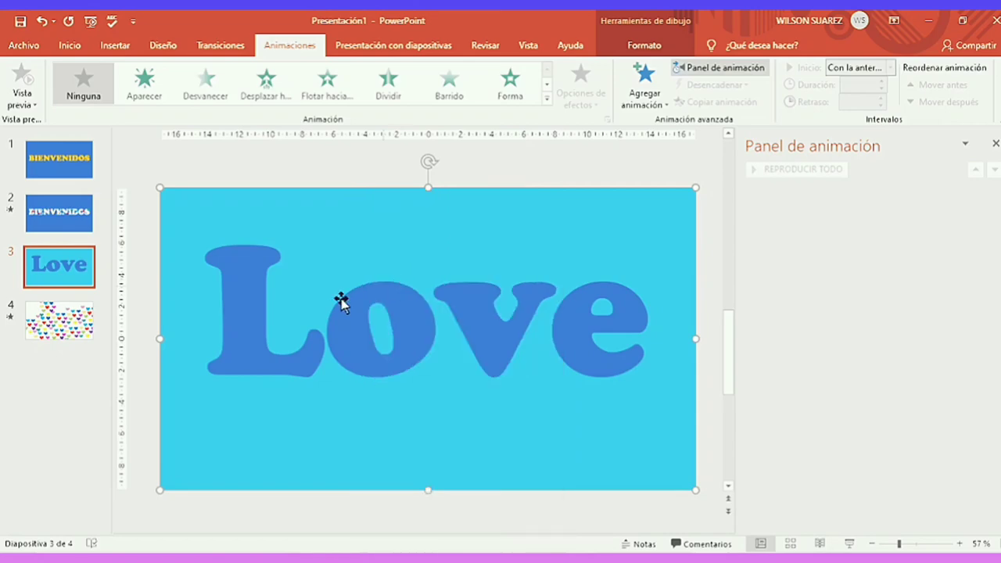
pyautogui.click(85, 336)
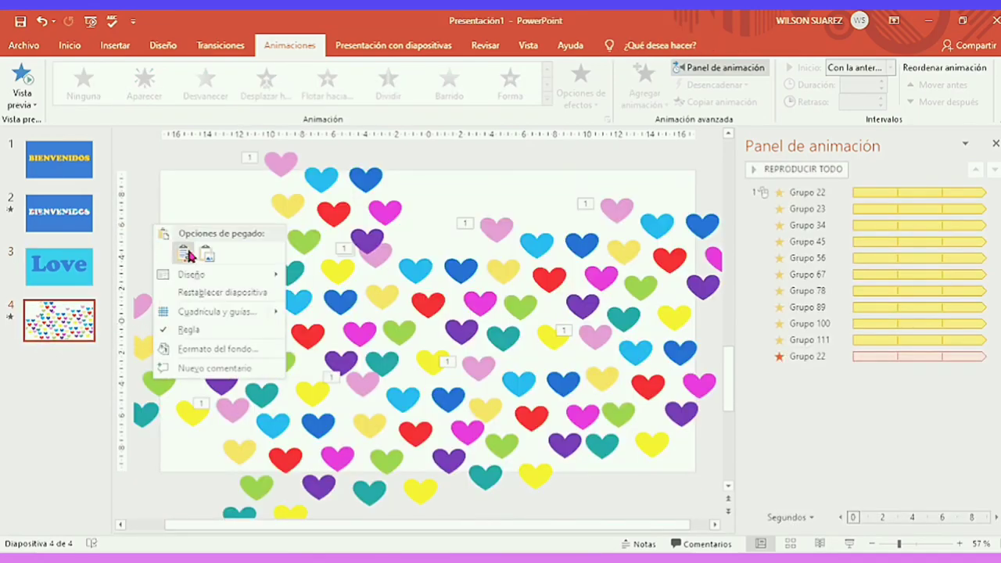
# Paste the Love cutout onto slide 4, align it with the slide edges, and start the slide show.
pyautogui.hotkey('ctrl', 'v')
pyautogui.moveTo(436, 418); pyautogui.dragTo(437, 416)
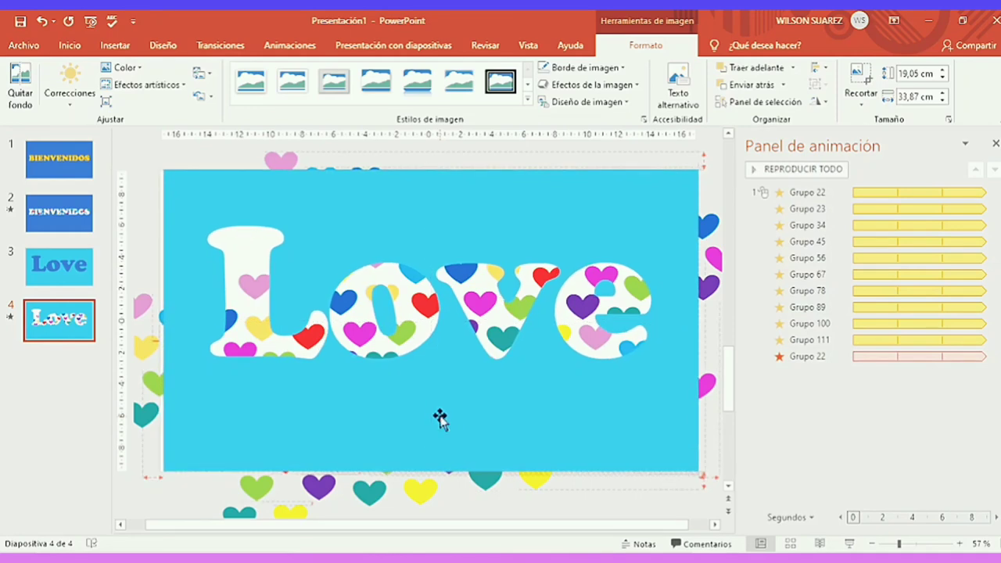
pyautogui.moveTo(440, 416); pyautogui.dragTo(436, 416)
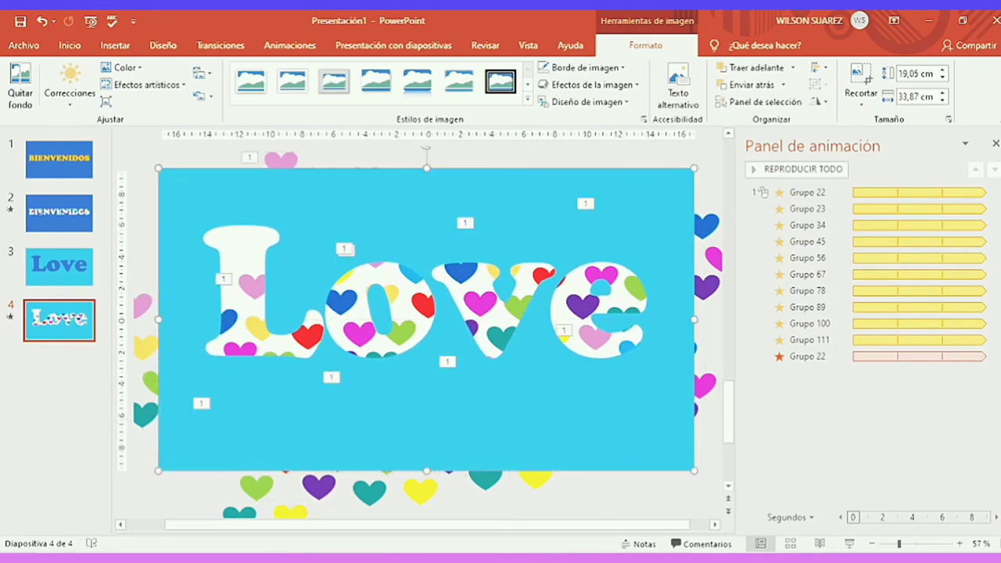
pyautogui.click(850, 544)
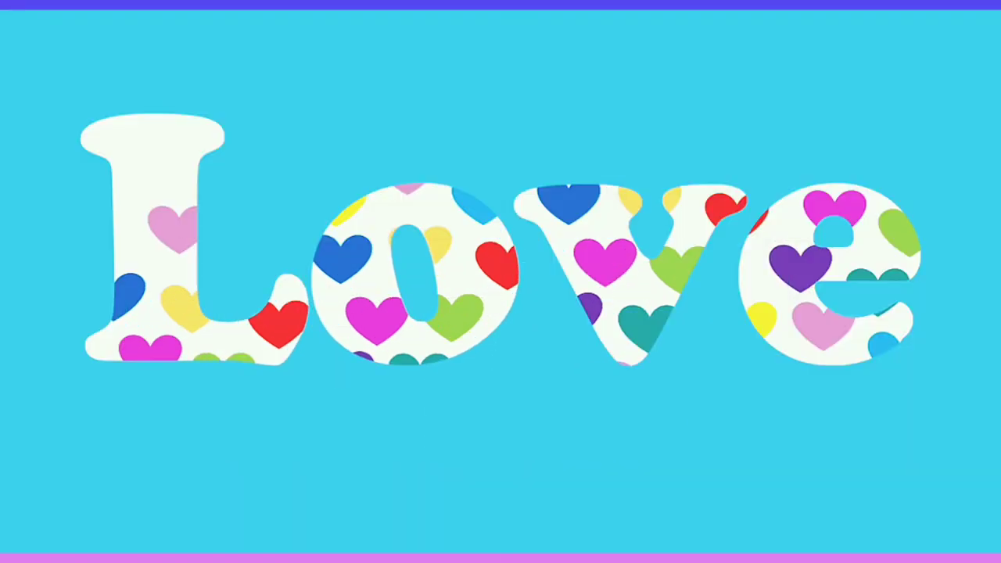